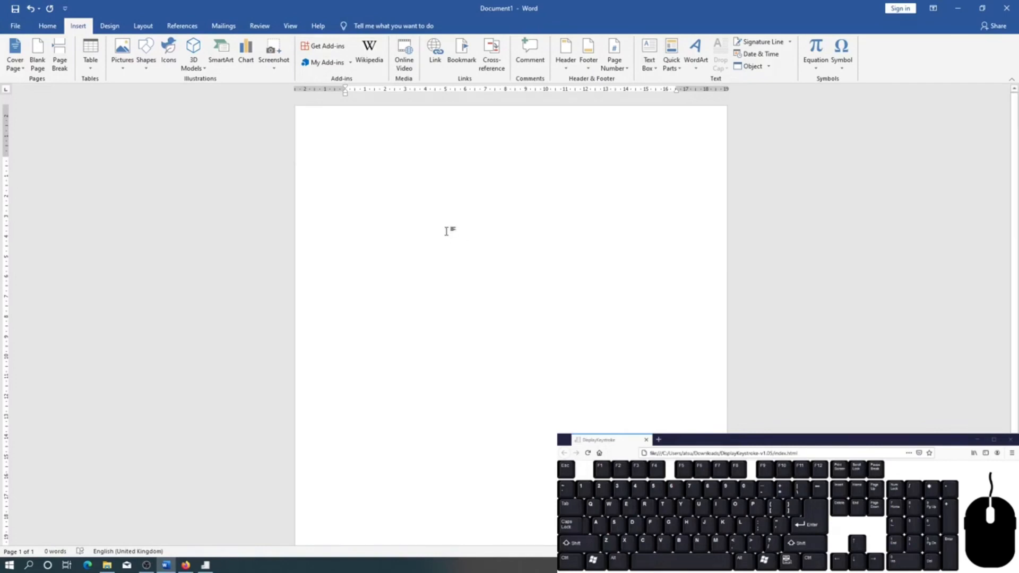
# Arrange the blank document side by side with the "word image format" folder window, with the document on the right half.
pyautogui.press('super+Right')
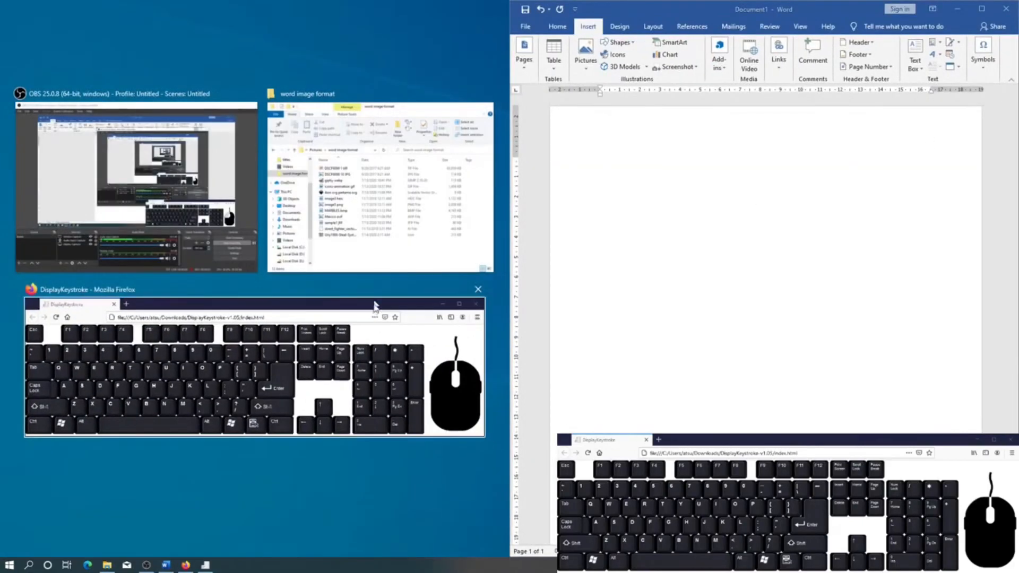
pyautogui.click(371, 250)
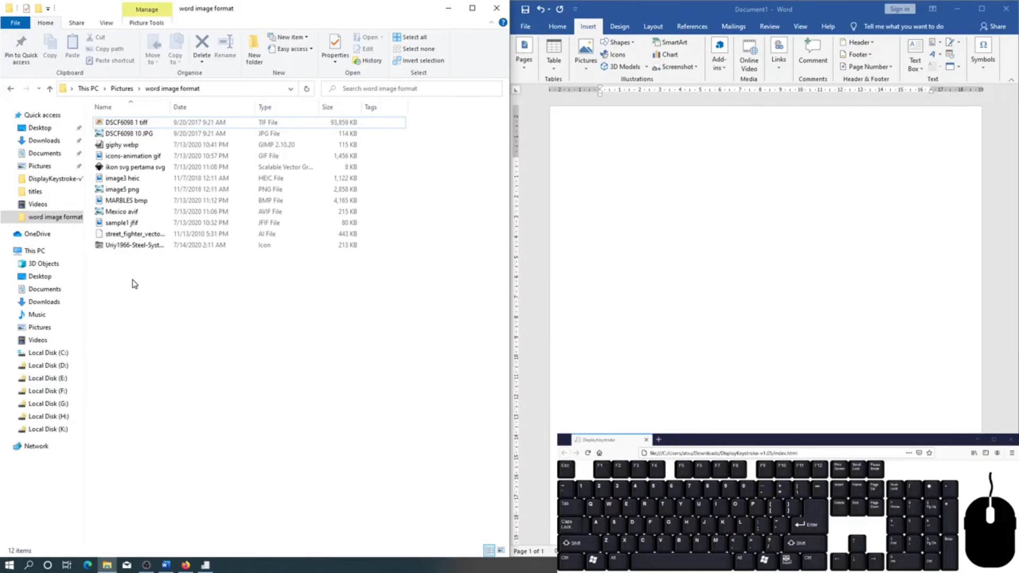
# Write "Raster image / gambar raster: raster adalah gambar ketika kalian zoom in atau perbesar" at the start of the document.
pyautogui.click(668, 160)
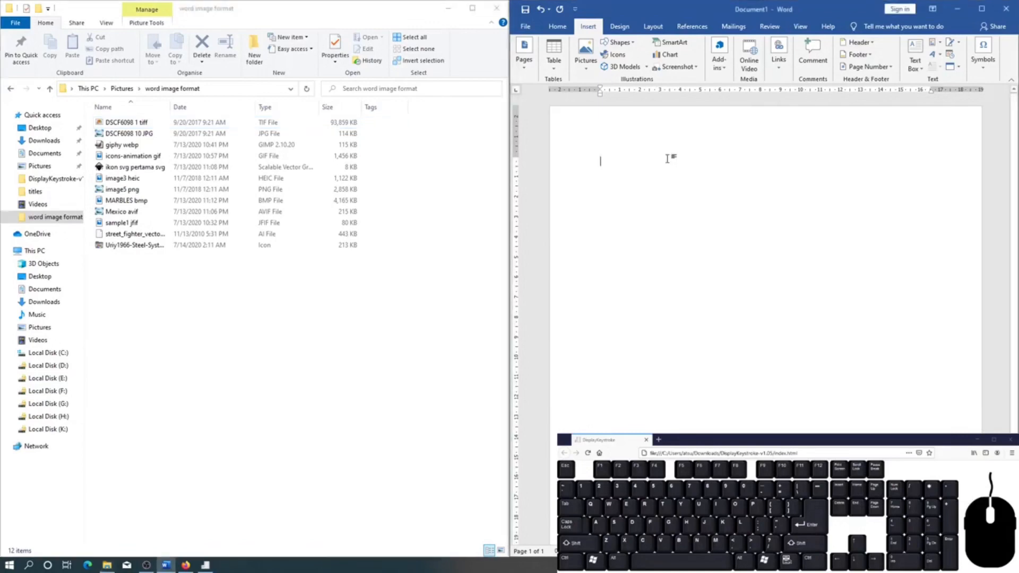
pyautogui.write('Ra')
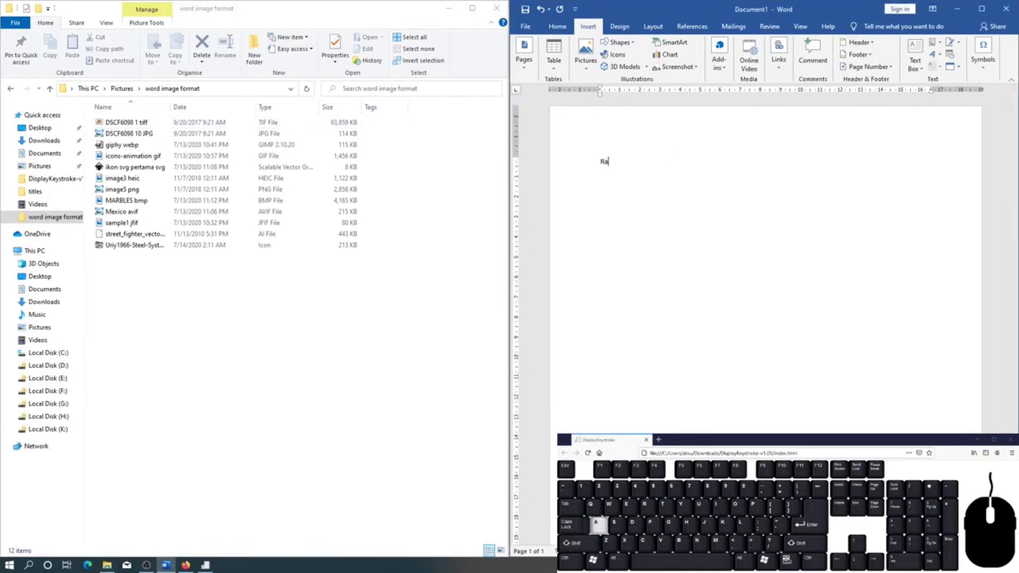
pyautogui.write('ster image')
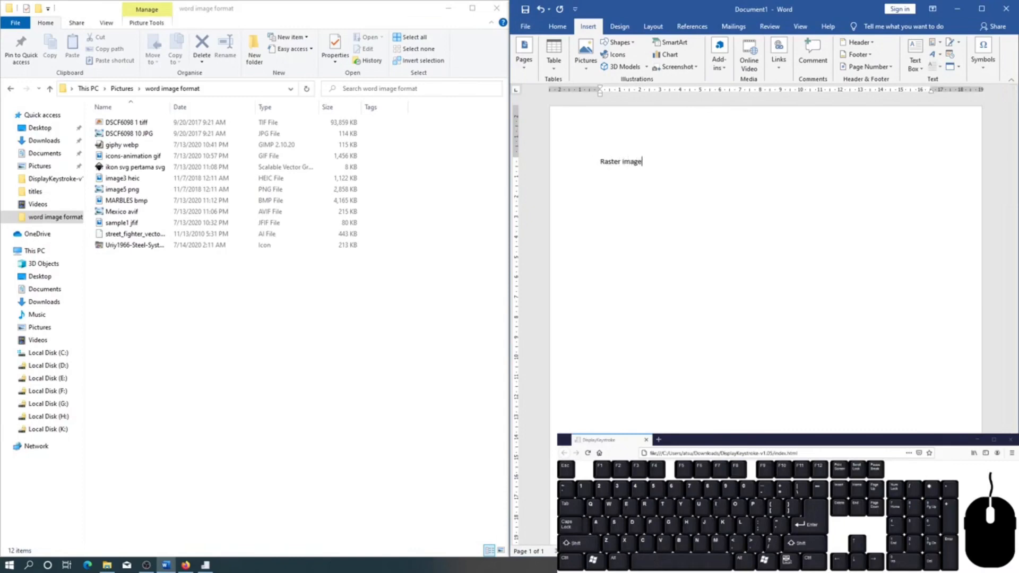
pyautogui.write(' / gambar ra')
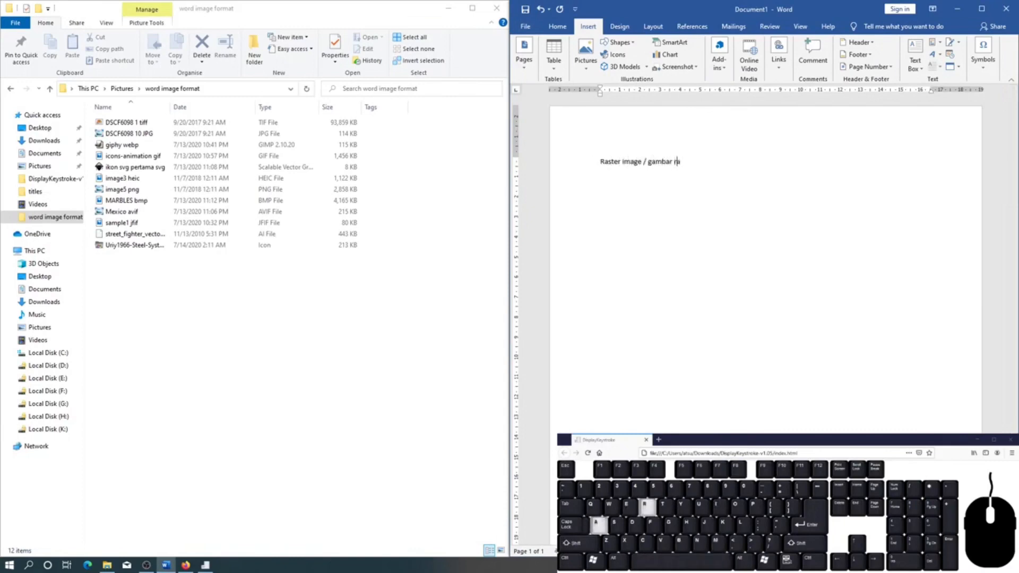
pyautogui.write('ster: ra')
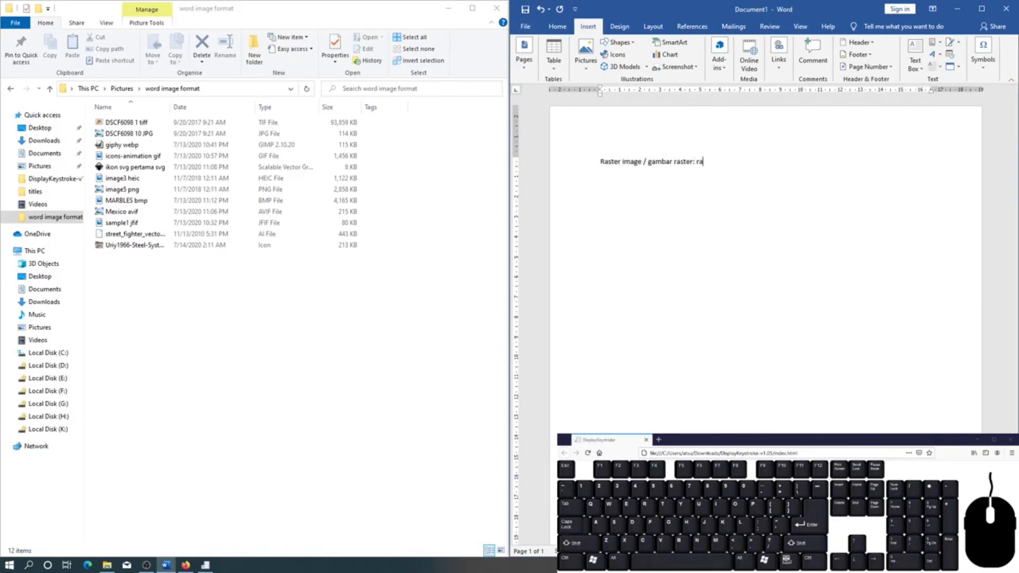
pyautogui.write('ster adalah gambar ketika kalian')
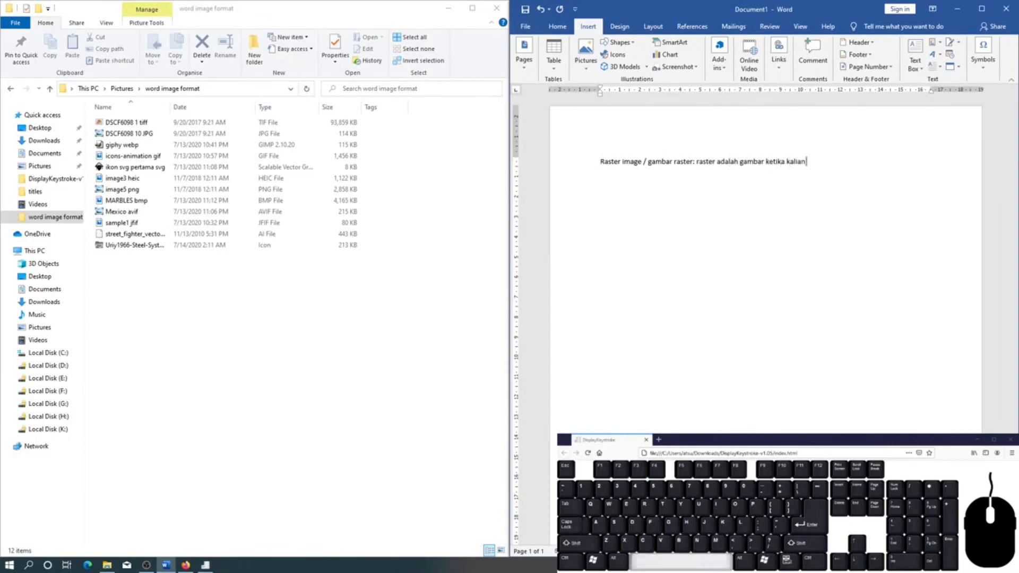
pyautogui.write(' zoom in at')
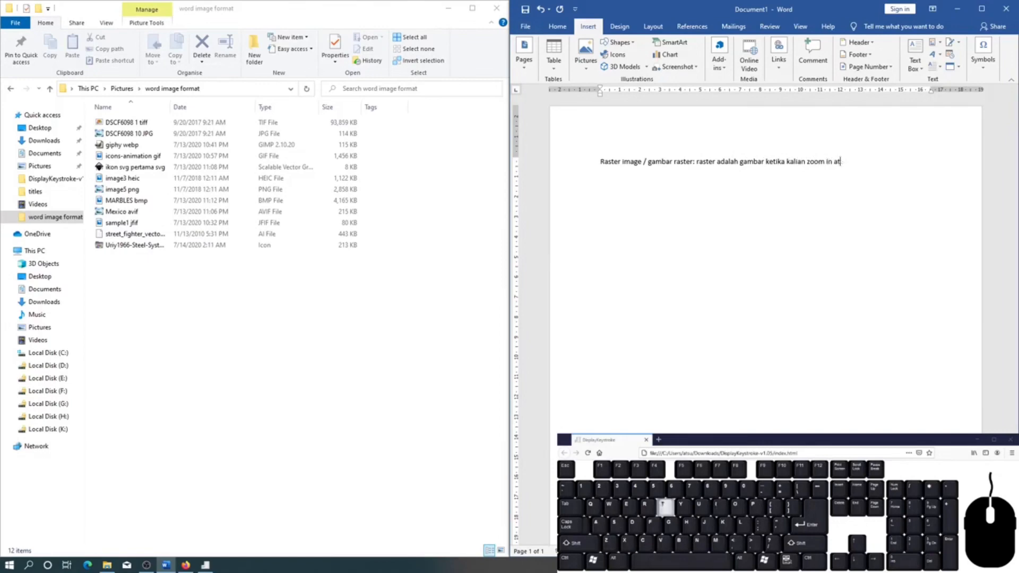
pyautogui.write('au perbesar ')
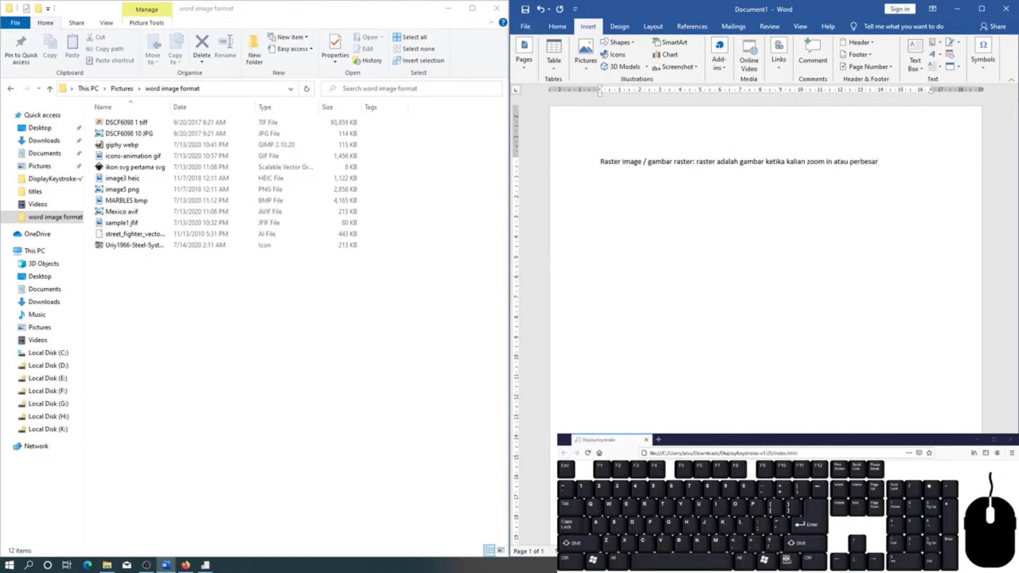
# Continue the raster paragraph with ", semakin kalian perbesar maka gambar tersebut akan terlihat kotak2, apalagi jika gambar tersebut beresolusi kecil.".
pyautogui.write(', semakin kalian')
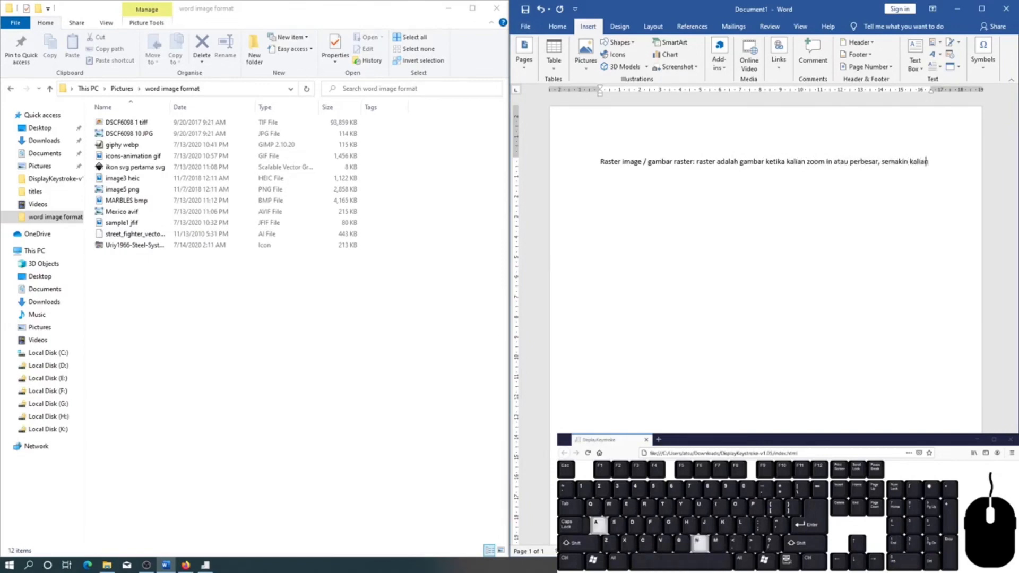
pyautogui.write(' perbesar ')
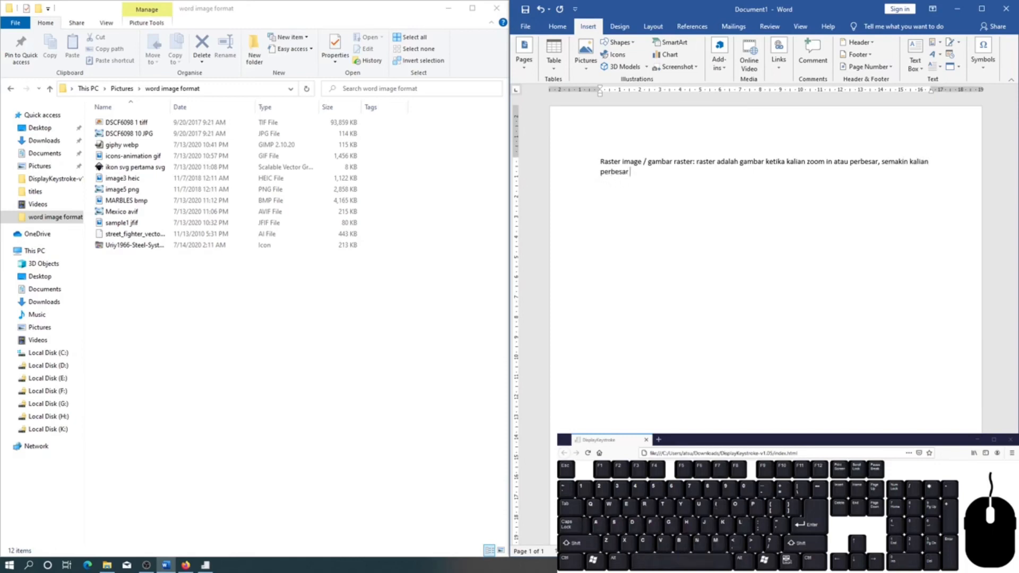
pyautogui.write('maka gambar ')
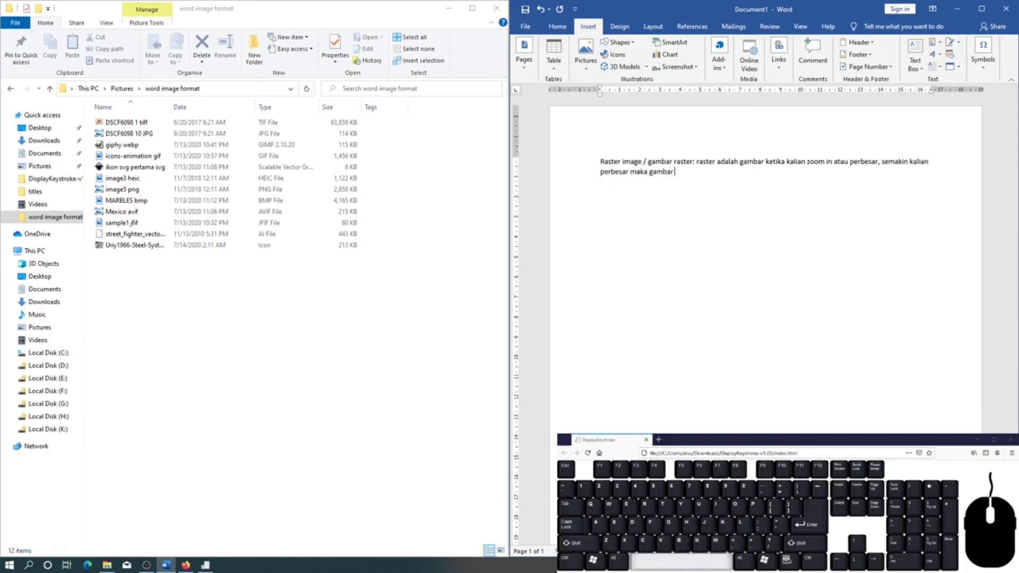
pyautogui.write('tersebut a')
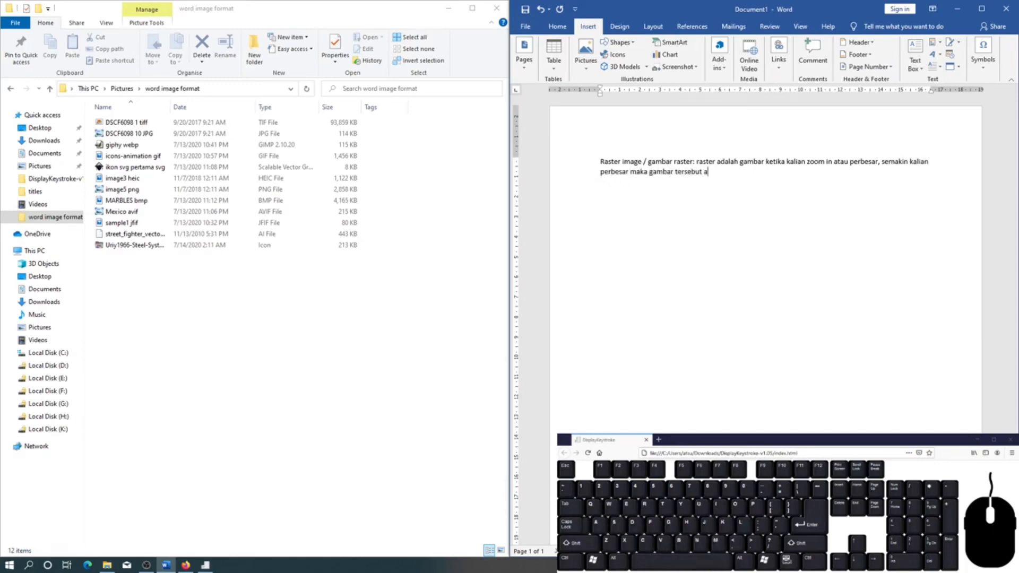
pyautogui.write('kan terlihat kotak2, ')
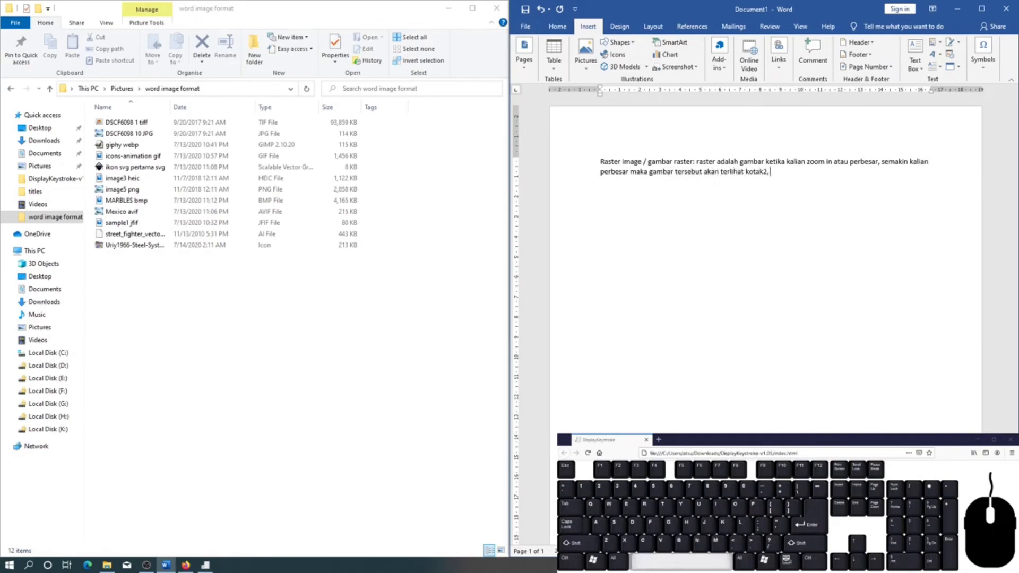
pyautogui.write('apalagi jika gambar tersebut ber')
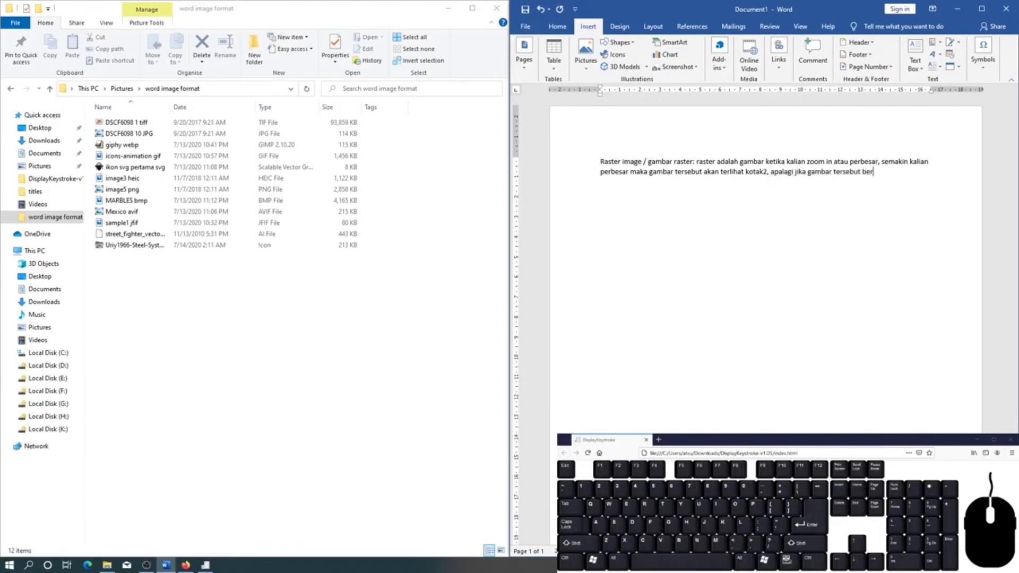
pyautogui.write('esolusi kecil.')
# Leave an empty line below the raster paragraph and write "Vector image / gambar vektor: adalah gambar ketika kalian zoom in atau perbesar,".
pyautogui.press('Return')
pyautogui.press('Return')
pyautogui.write('ve')
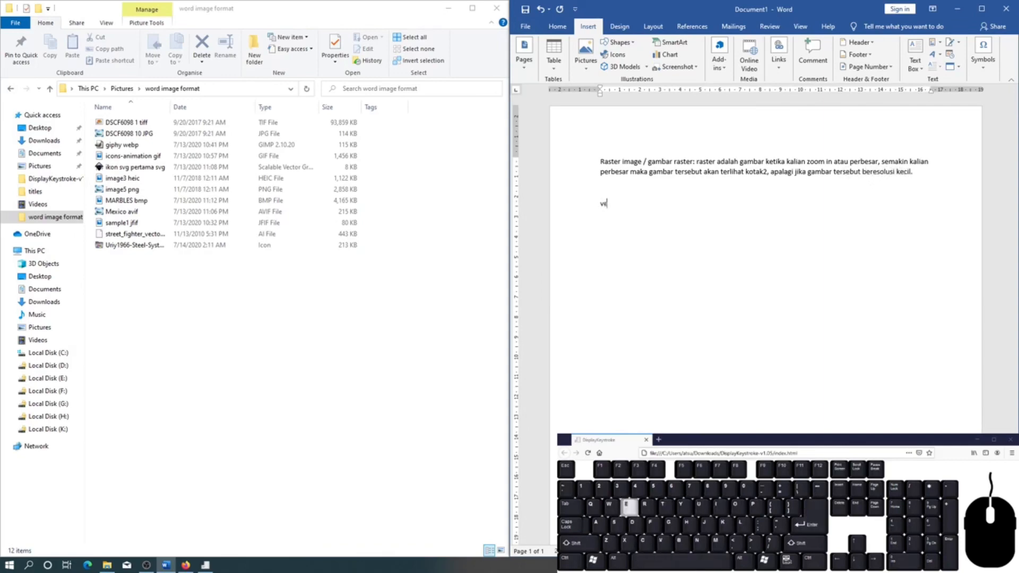
pyautogui.write('ctor image /')
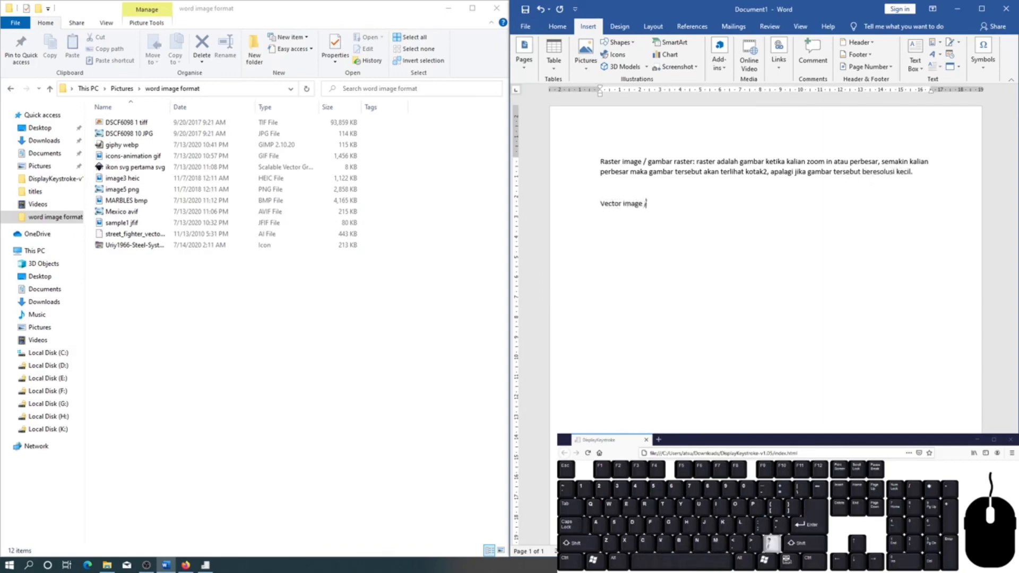
pyautogui.write(' gambar ve')
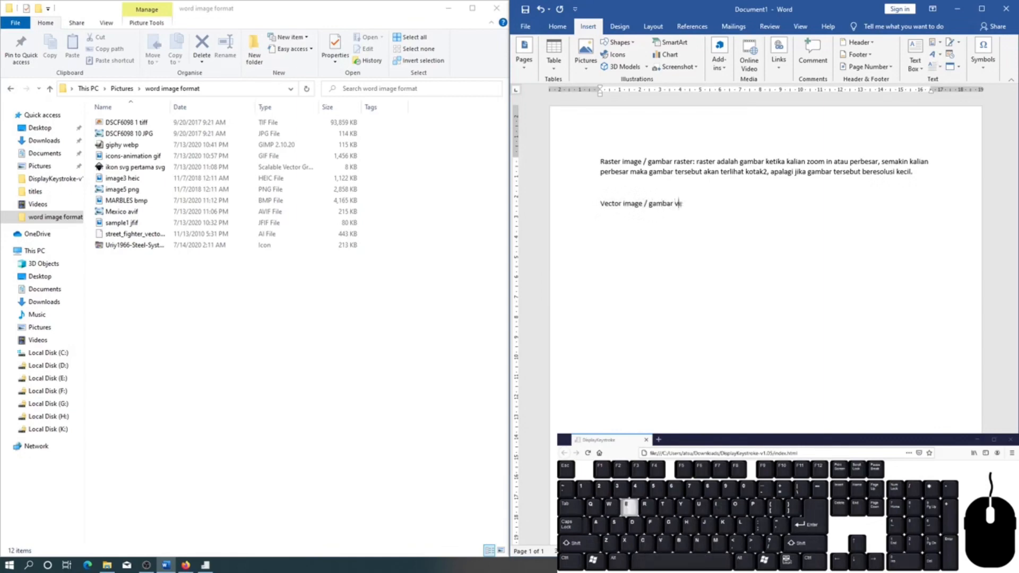
pyautogui.write('ktor: adalah ')
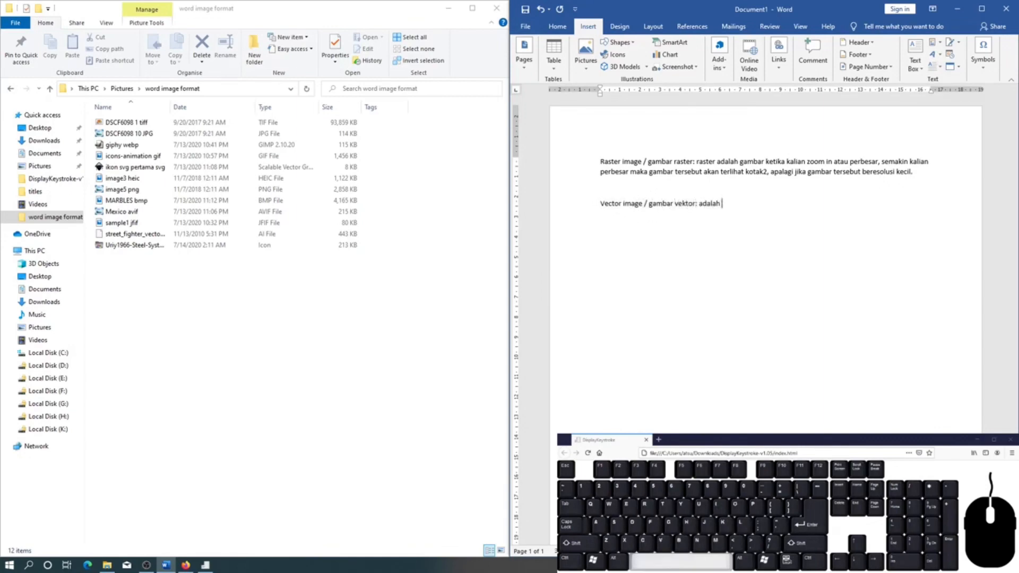
pyautogui.write('gambar keti')
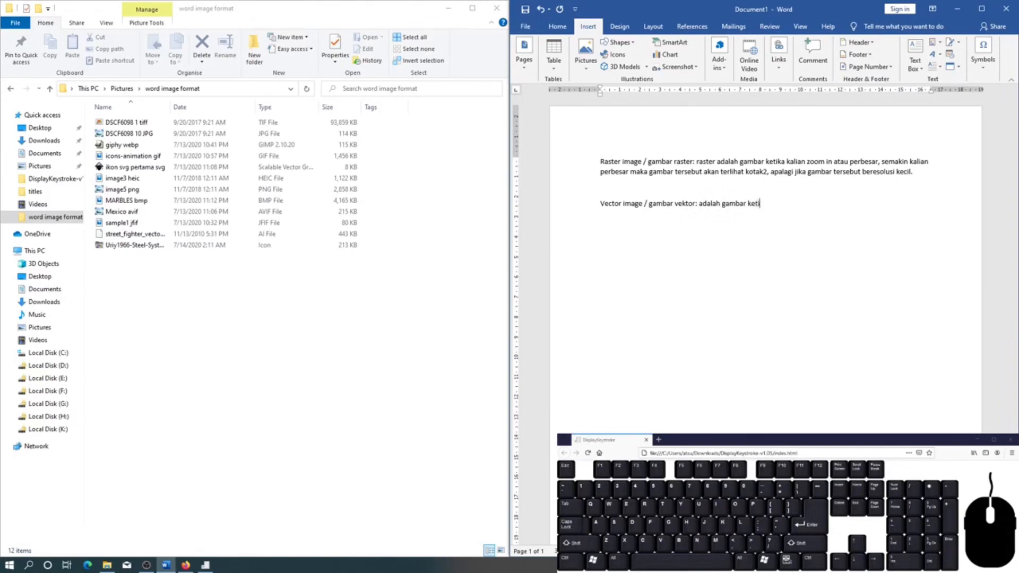
pyautogui.write('ka kalian zoom in atau perb')
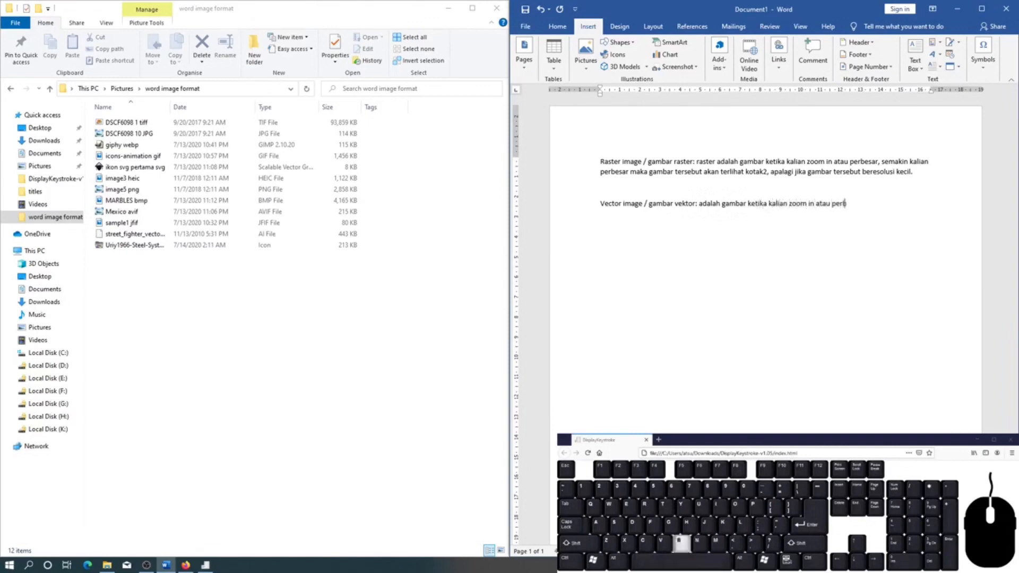
pyautogui.write('esar, se')
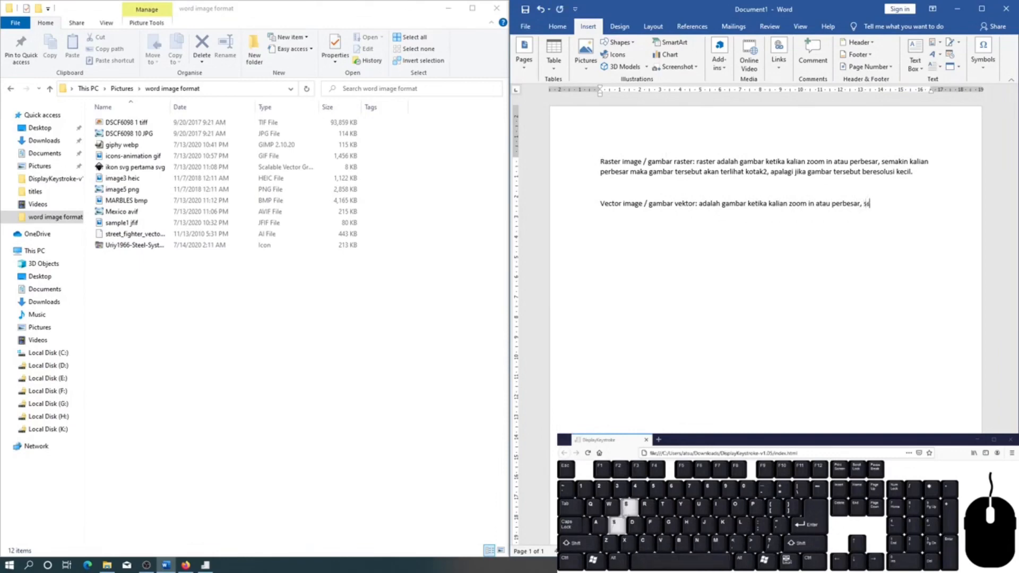
# Complete the vector paragraph with "semakin kalian perbesar gambar tersebut tidak akan terlihat kotak2.".
pyautogui.write('makin kalia')
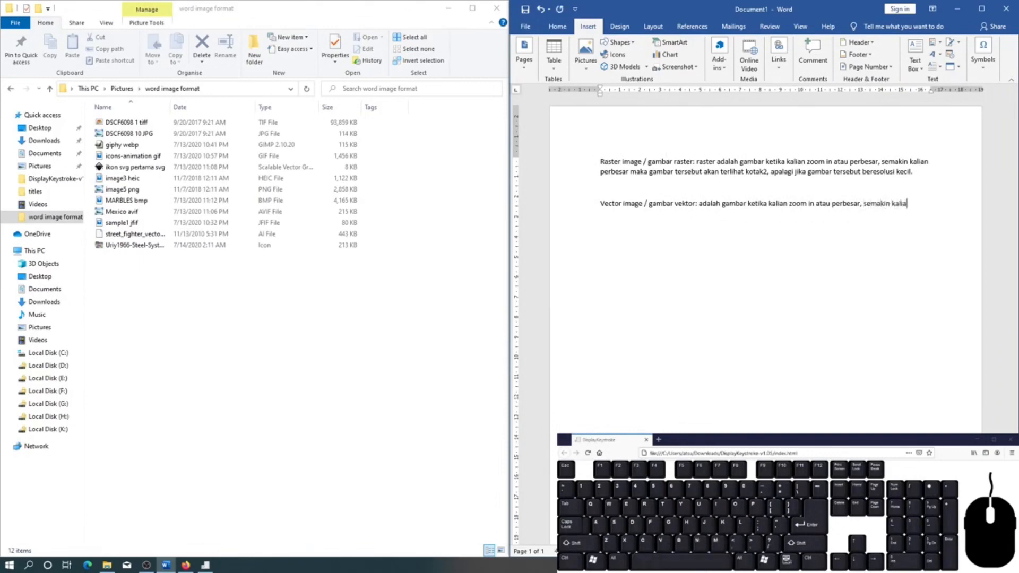
pyautogui.write('n perbesar gam')
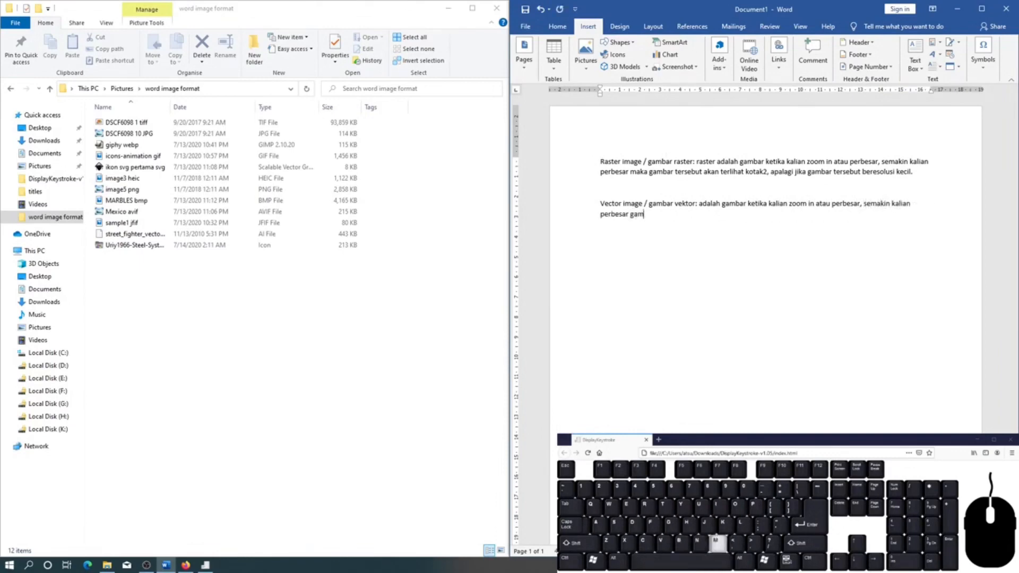
pyautogui.write('bar tersebut ')
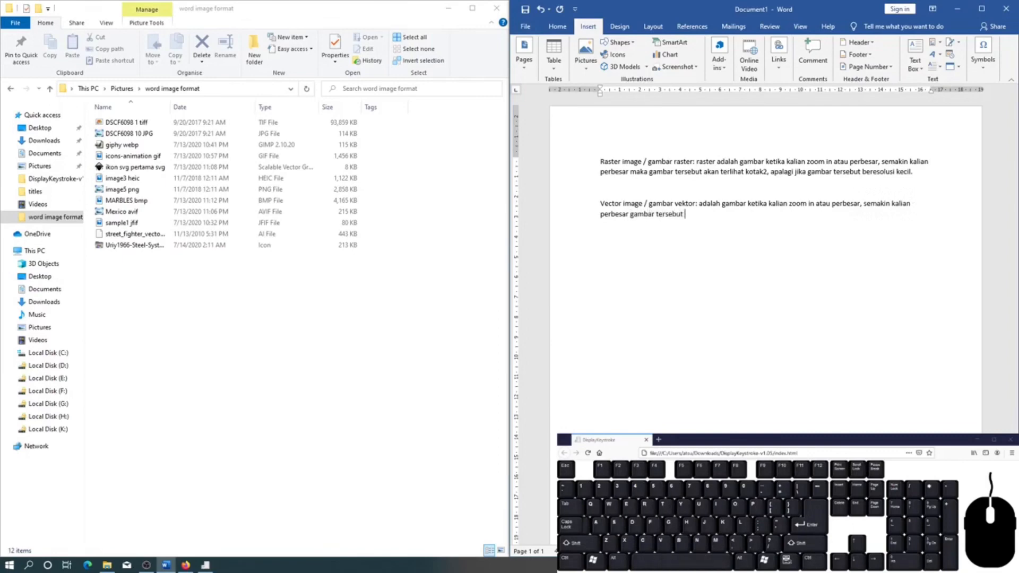
pyautogui.write('tidak akan t')
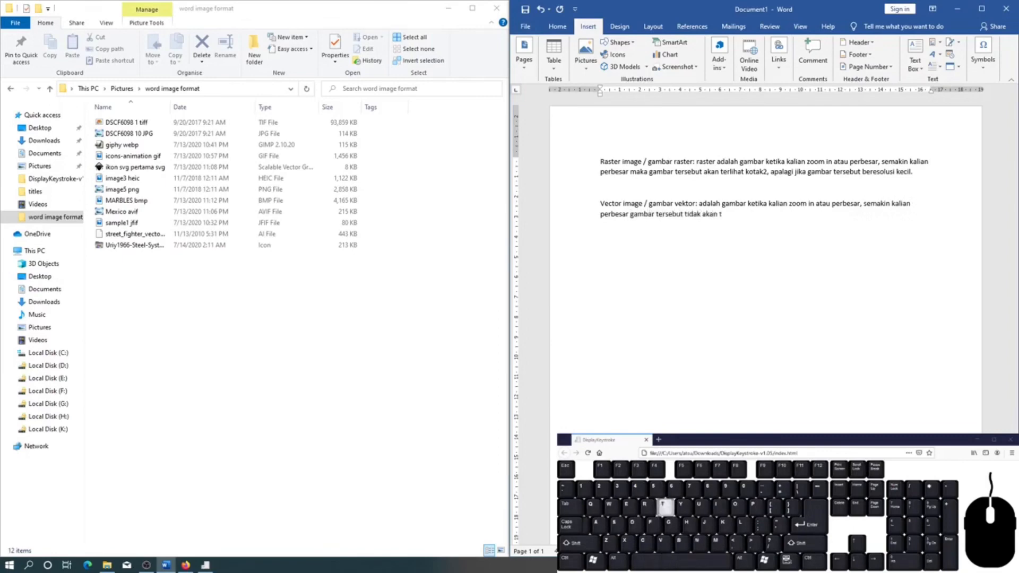
pyautogui.write('erlihat kotak2.')
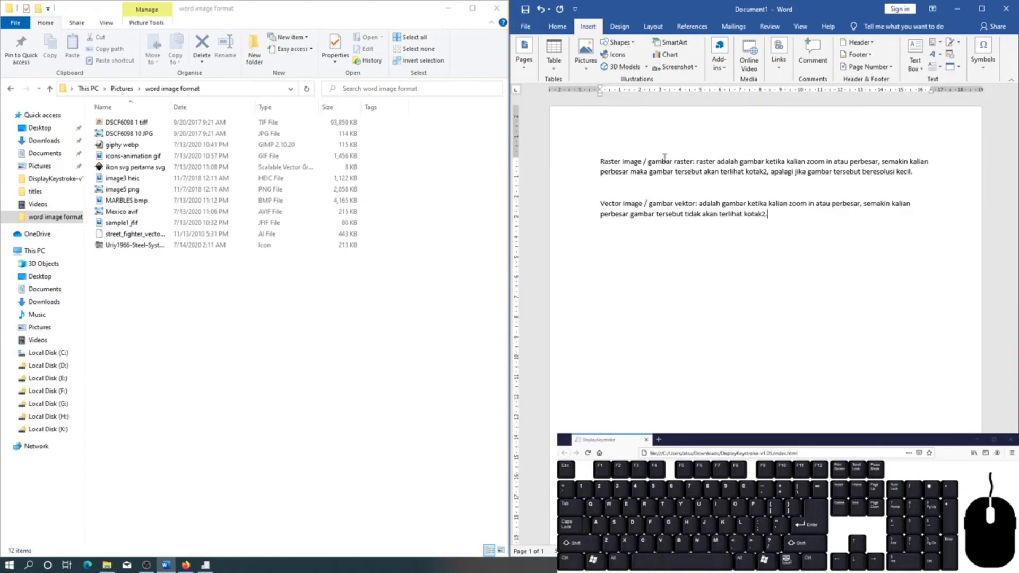
# Add another empty line between the two paragraphs and place the cursor on the line directly below the raster paragraph.
pyautogui.click(627, 194)
pyautogui.press('Return')
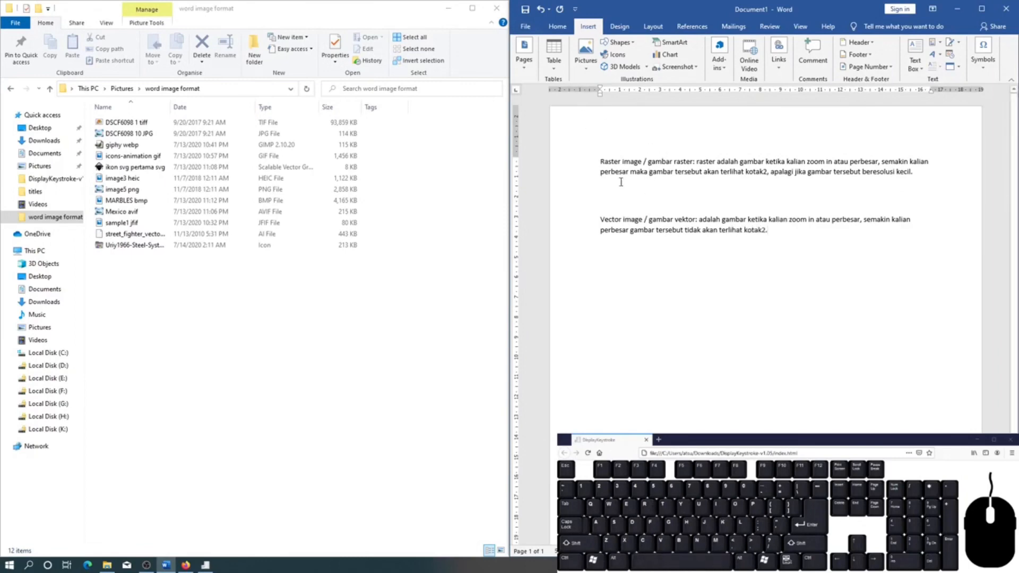
pyautogui.click(619, 184)
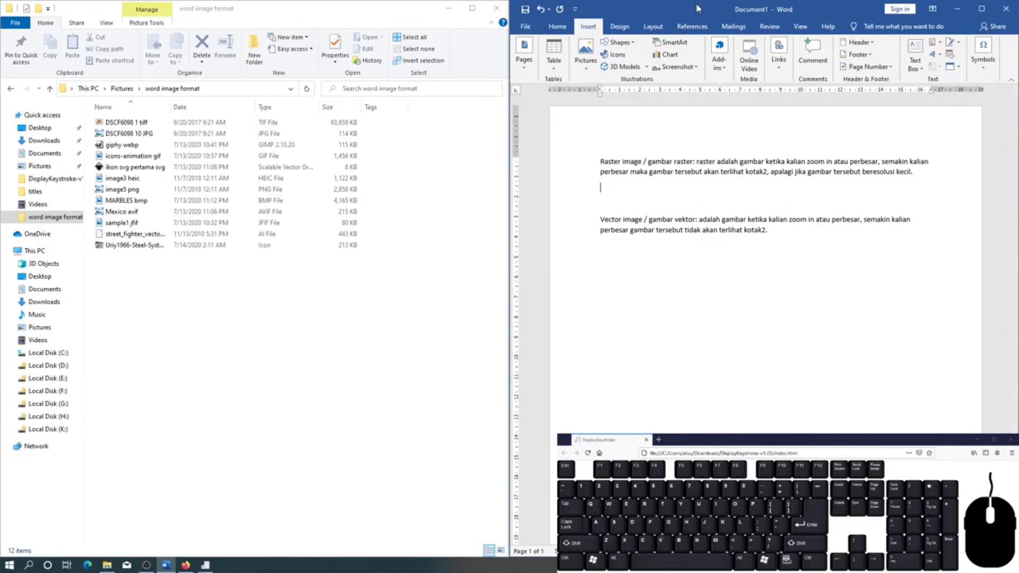
# Swap the side-by-side layout so the document fills the left half and the "word image format" folder the right half.
pyautogui.moveTo(700, 10); pyautogui.dragTo(1, 159)
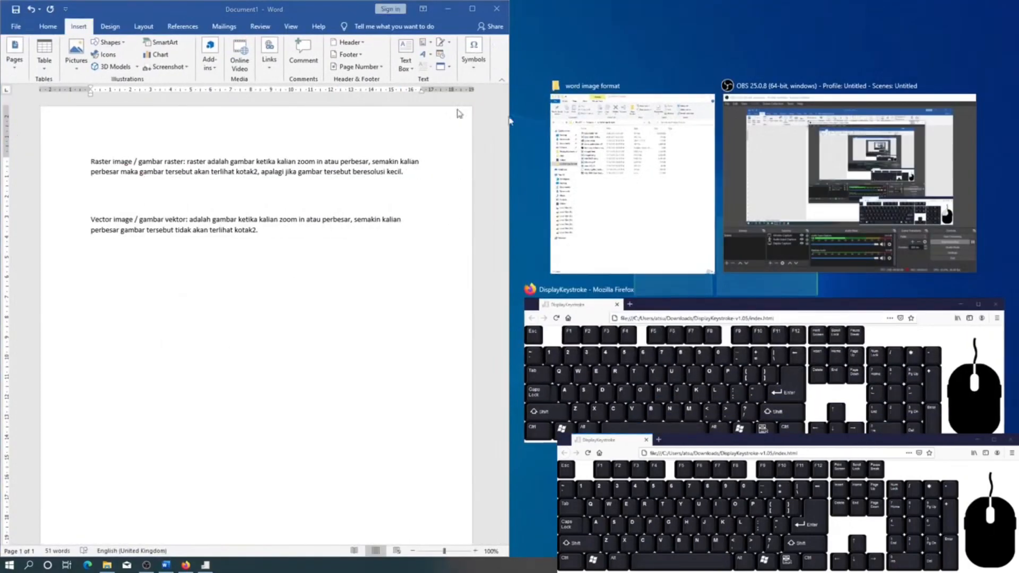
pyautogui.click(685, 250)
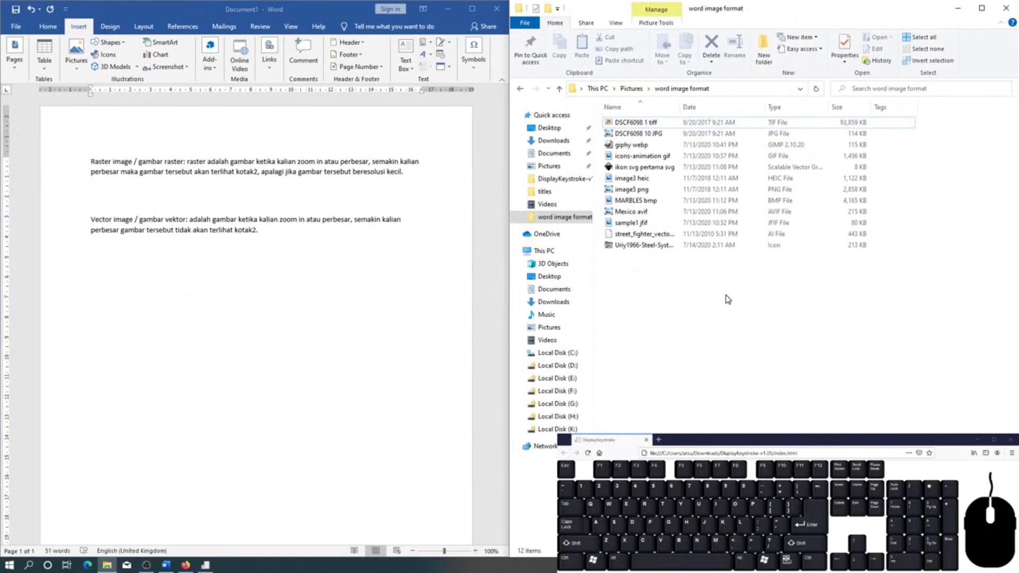
# Insert the "DSCF6098 10 JPG" image from the folder on the empty line below the raster paragraph.
pyautogui.click(631, 134)
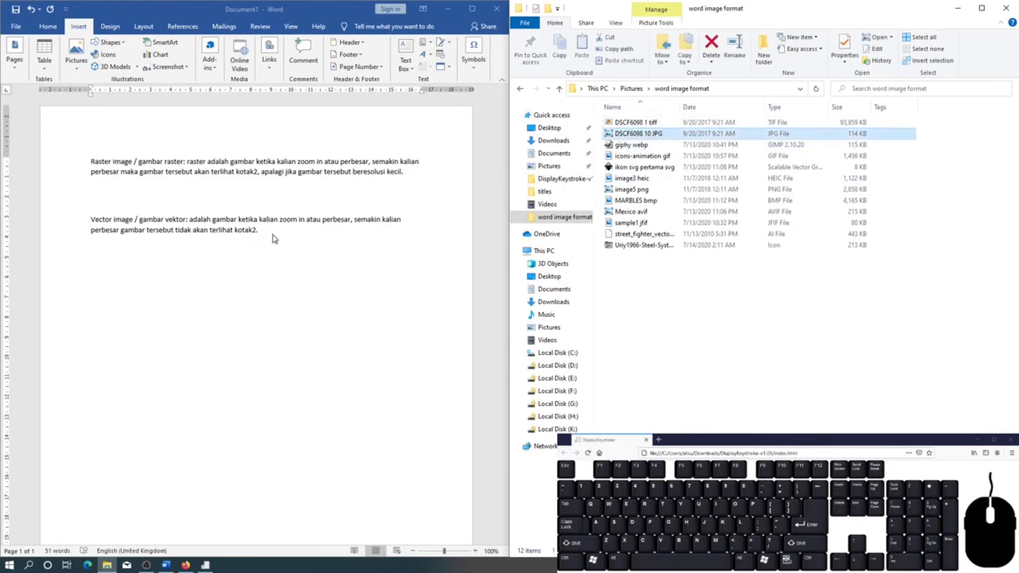
pyautogui.click(259, 205)
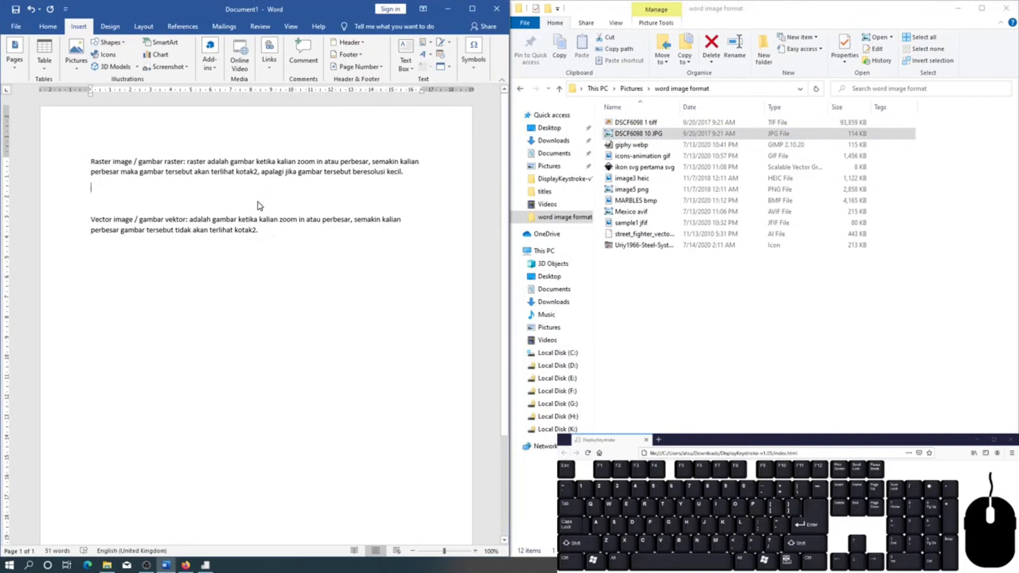
pyautogui.click(631, 136)
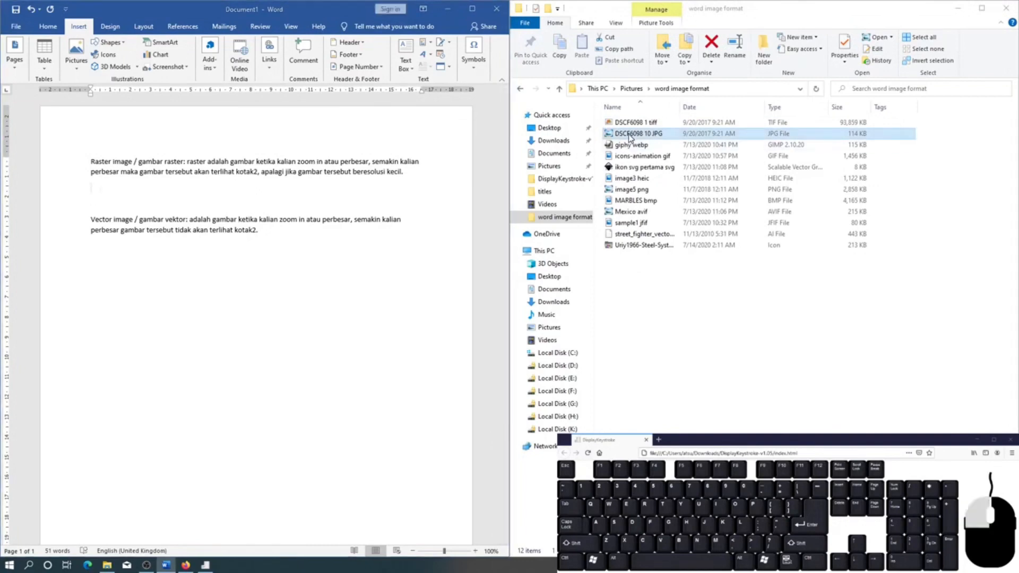
pyautogui.moveTo(631, 135); pyautogui.dragTo(338, 199)
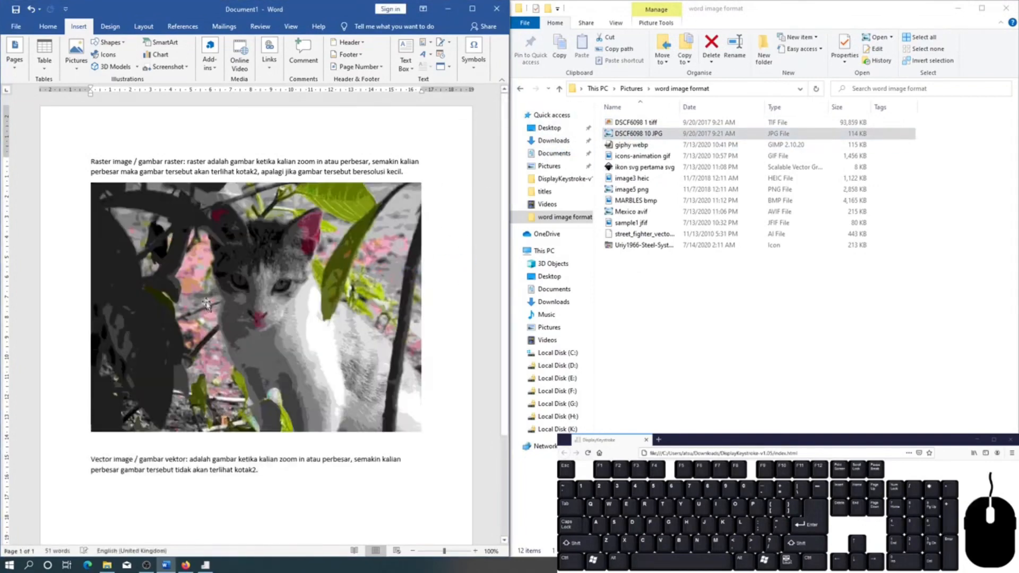
pyautogui.click(229, 293)
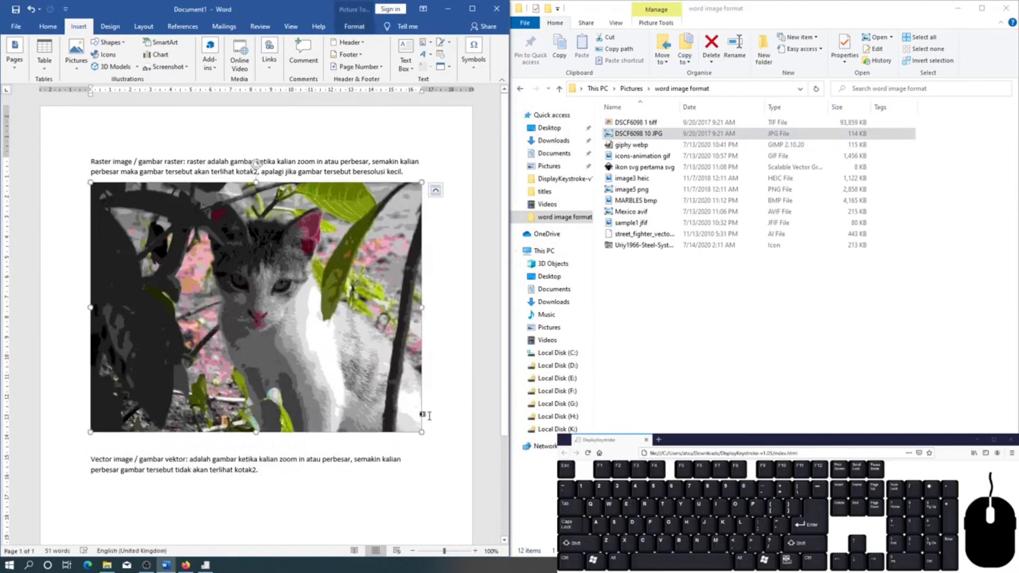
# Insert "icons-animation gif" on a new line below the cat photo and shrink it proportionally to about a third of its width.
pyautogui.click(429, 416)
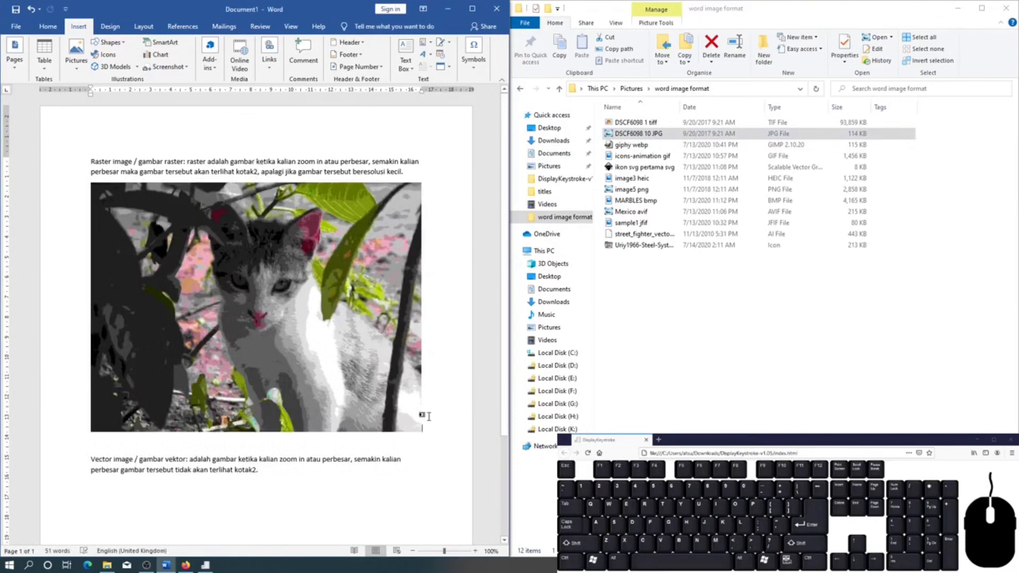
pyautogui.press('Return')
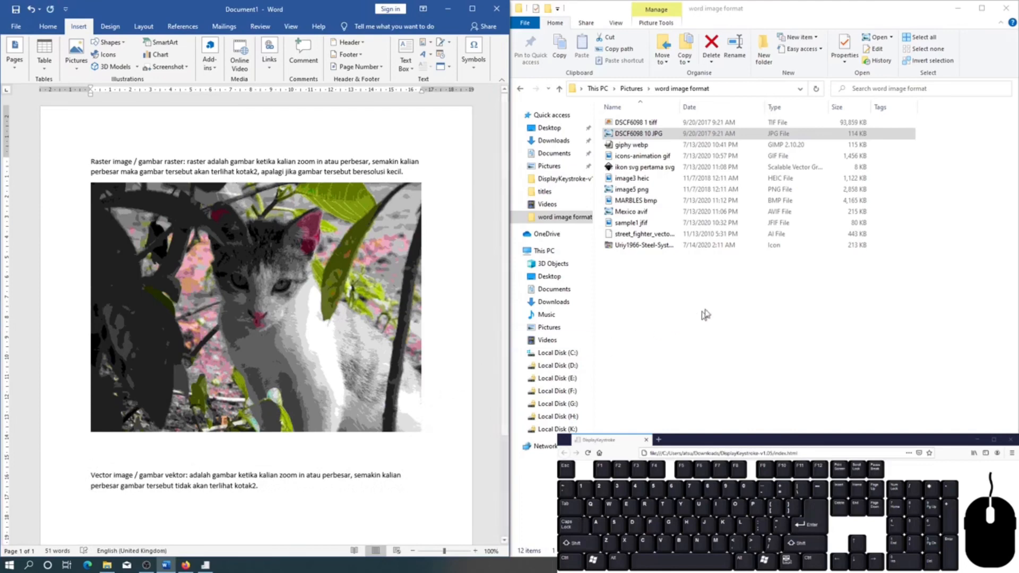
pyautogui.click(634, 157)
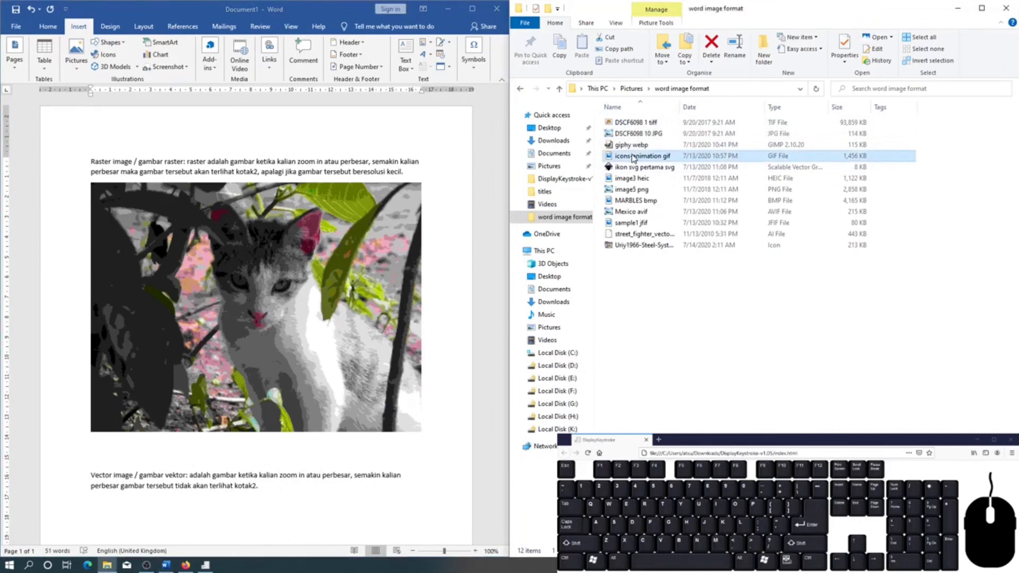
pyautogui.moveTo(632, 164); pyautogui.dragTo(324, 454)
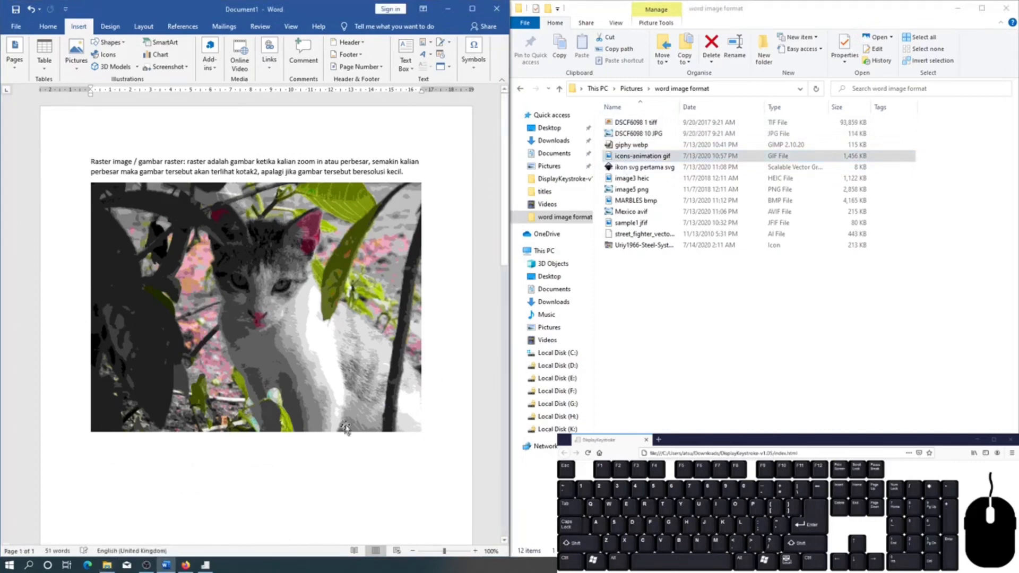
pyautogui.click(280, 402)
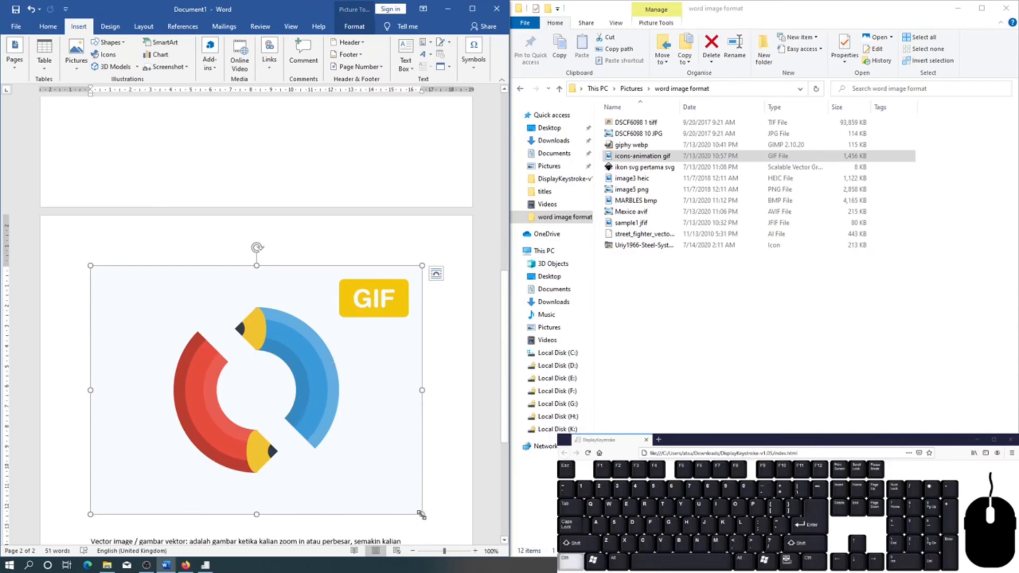
pyautogui.moveTo(422, 514); pyautogui.dragTo(311, 397)
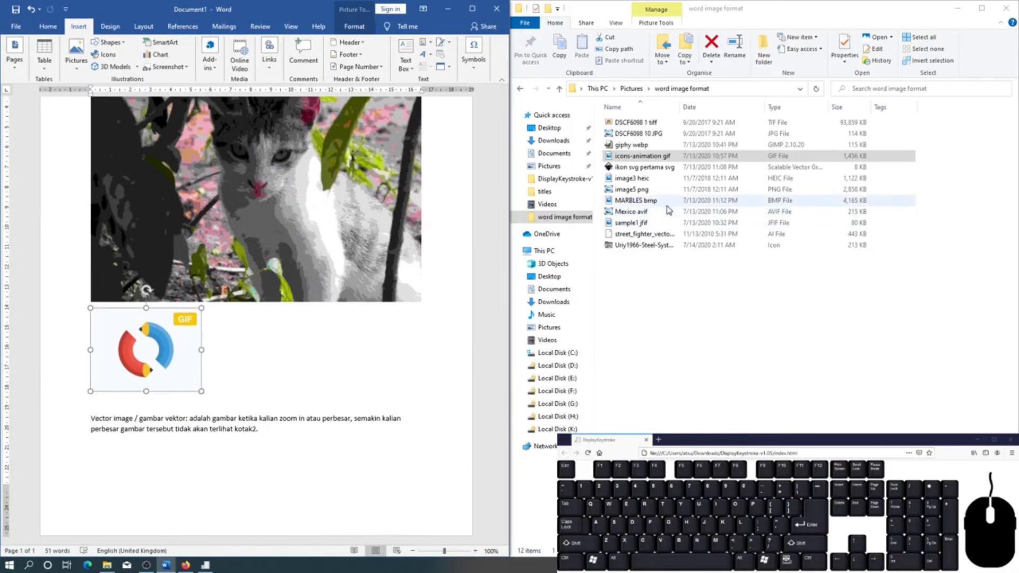
# Insert "image5 png" on a new line below the GIF picture and shrink it proportionally to a similar size.
pyautogui.click(391, 354)
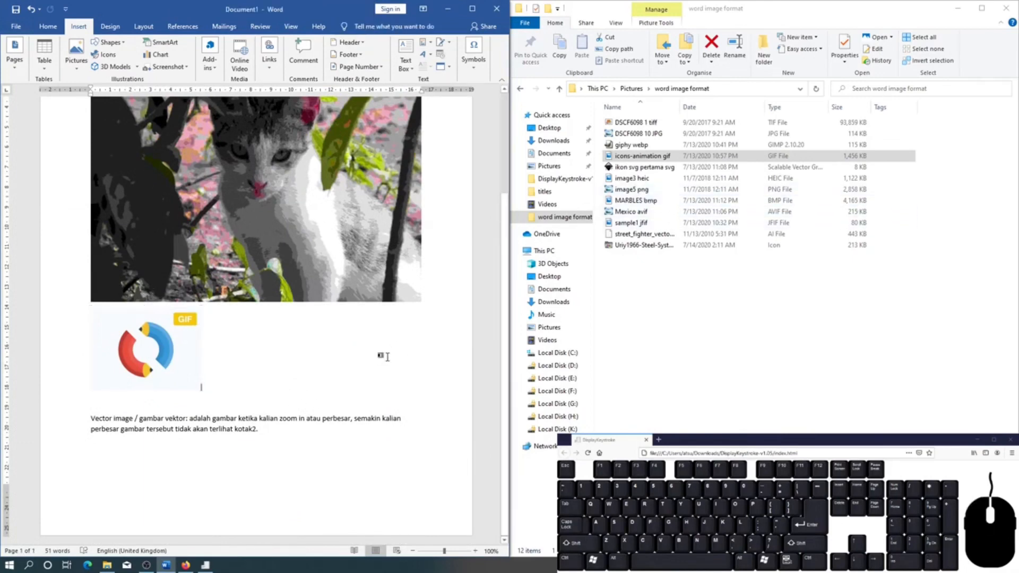
pyautogui.press('Return')
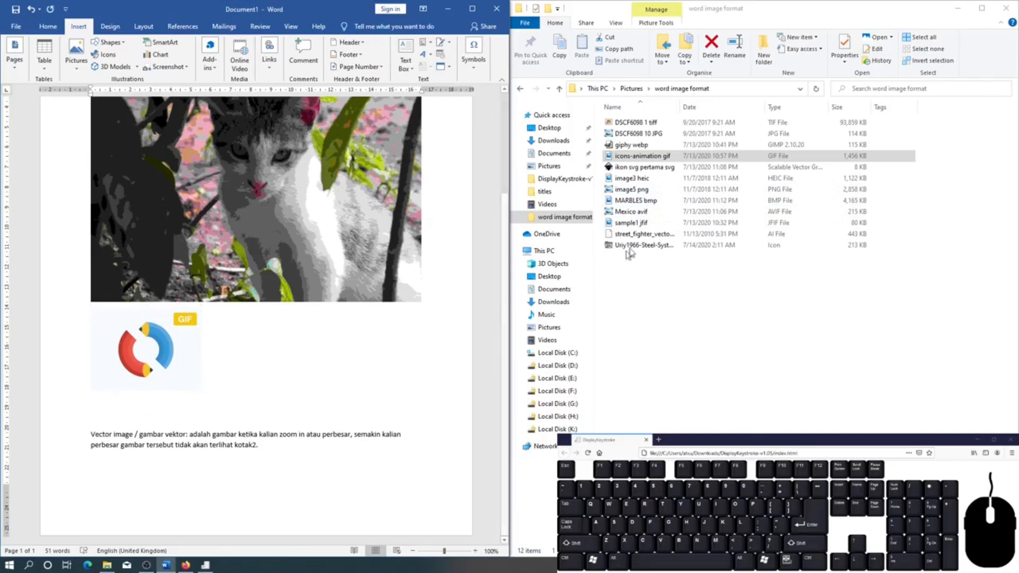
pyautogui.moveTo(631, 190); pyautogui.dragTo(266, 400)
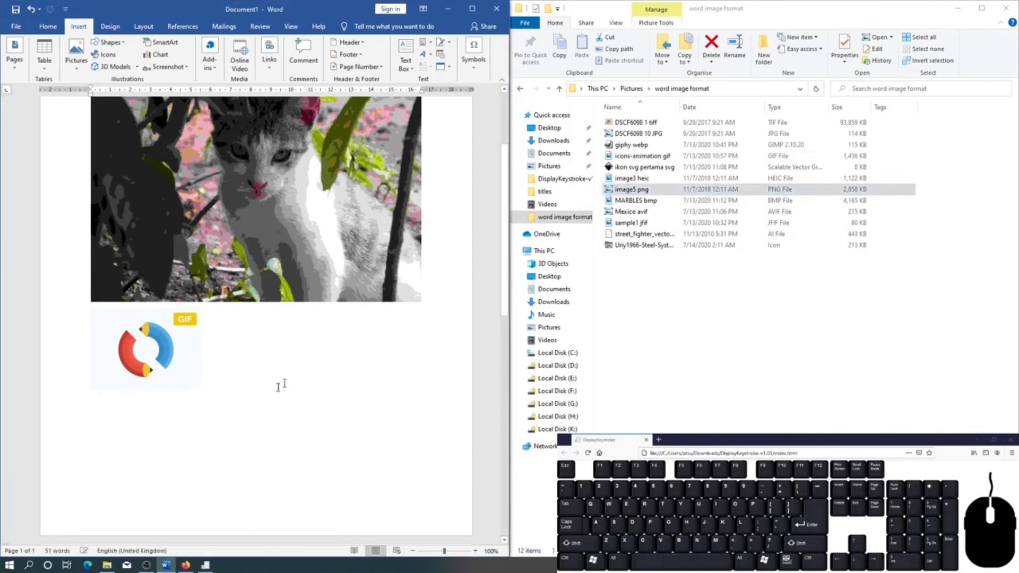
pyautogui.moveTo(421, 410); pyautogui.dragTo(317, 332)
# Shrink the cat photo below the raster paragraph to about a quarter of its width.
pyautogui.scroll(8, 317, 329)
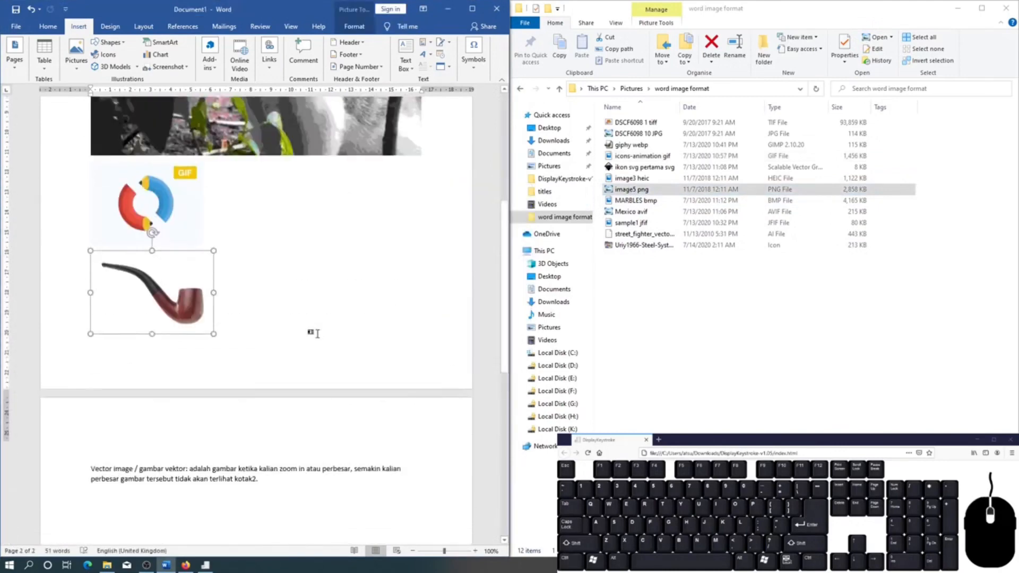
pyautogui.click(322, 319)
pyautogui.keyDown('ctrl'); pyautogui.moveTo(422, 360); pyautogui.dragTo(298, 255); pyautogui.keyUp('ctrl')
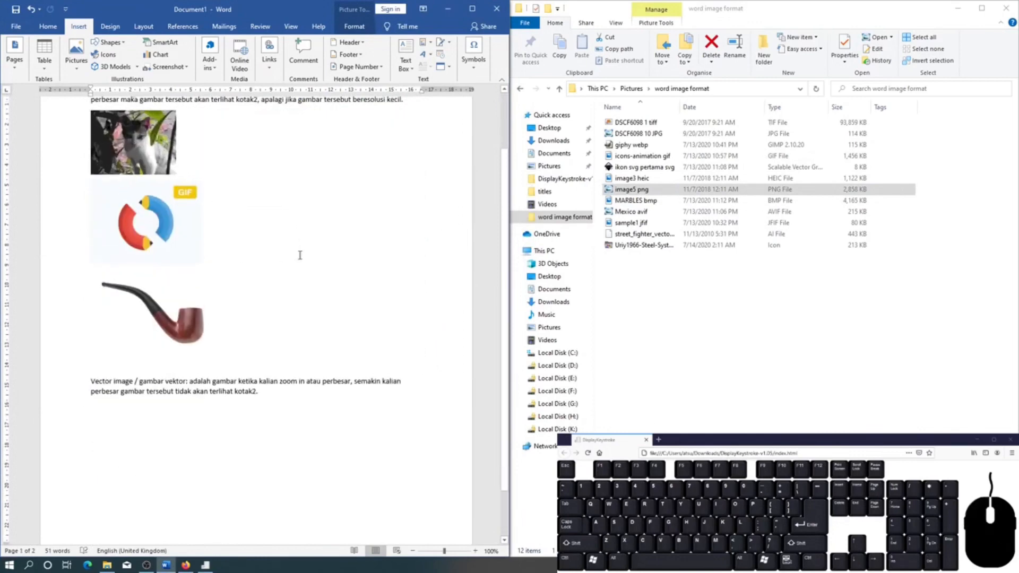
# Insert the "giphy webp" file from the folder on a new line below the pipe picture.
pyautogui.click(277, 331)
pyautogui.press('Return')
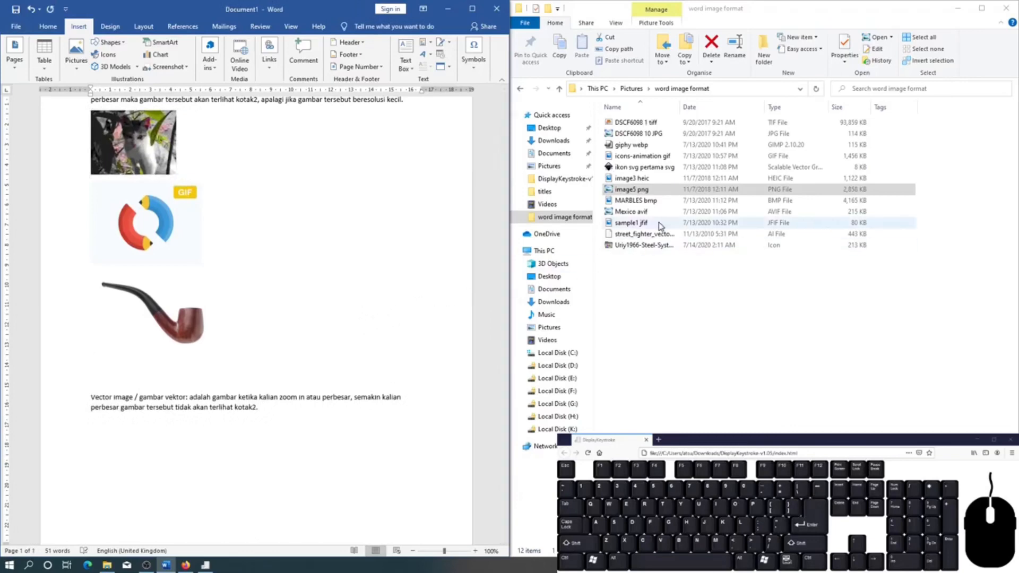
pyautogui.click(642, 146)
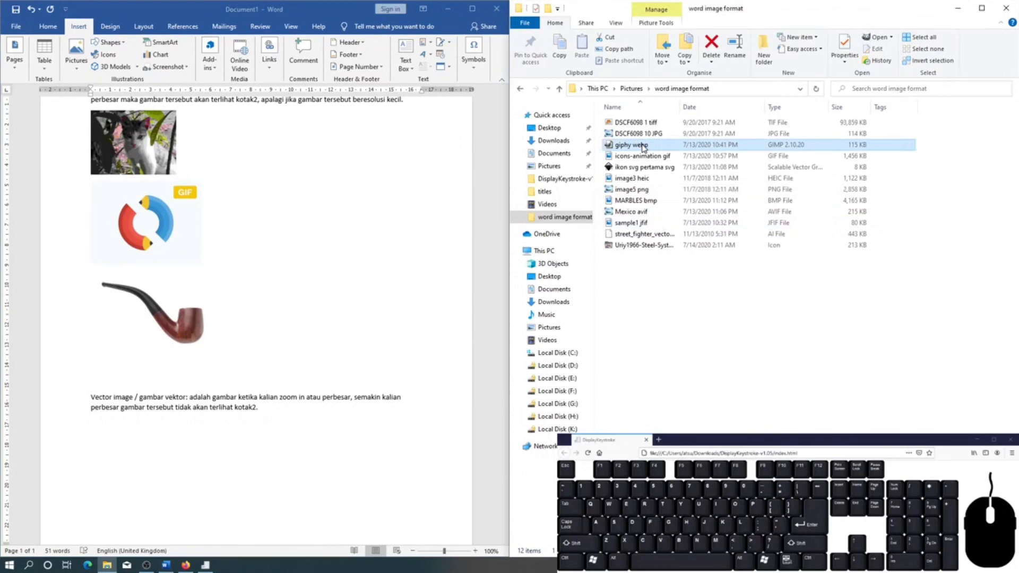
pyautogui.moveTo(643, 147); pyautogui.dragTo(271, 362)
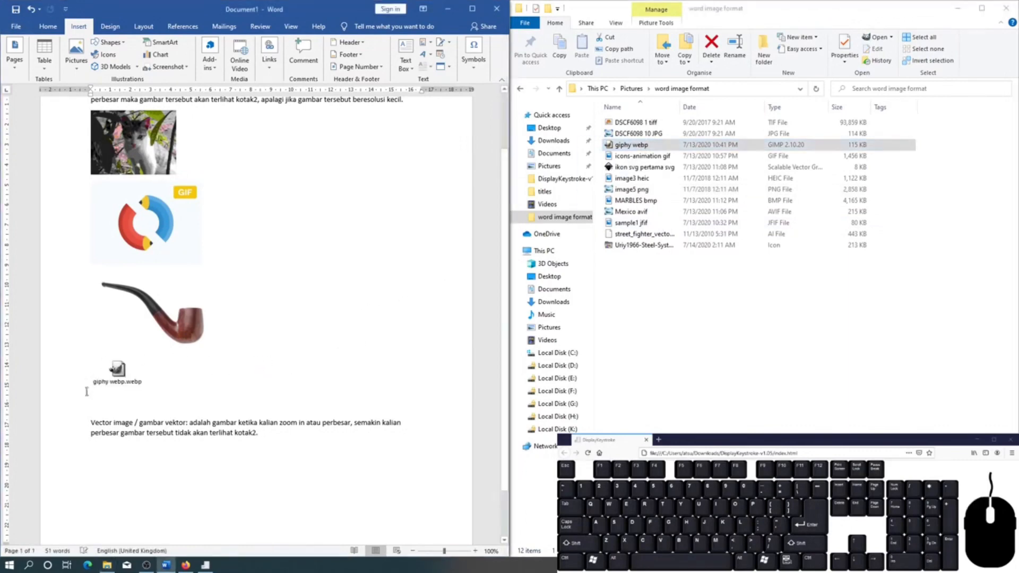
pyautogui.click(119, 370)
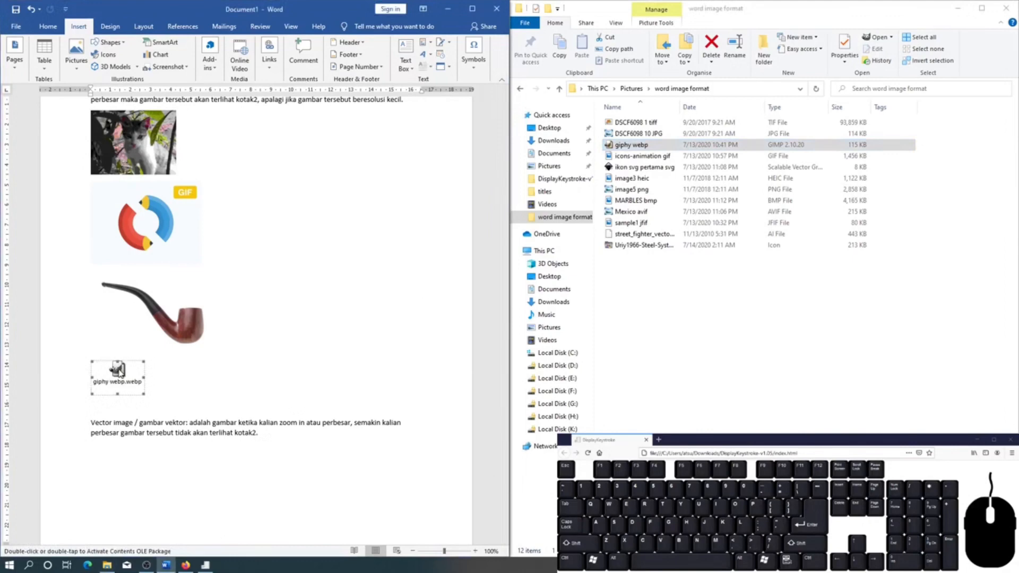
# Insert the Uriy1966-Steel-System icon file below the giphy webp object, enlarge it and add an empty line beneath.
pyautogui.click(763, 346)
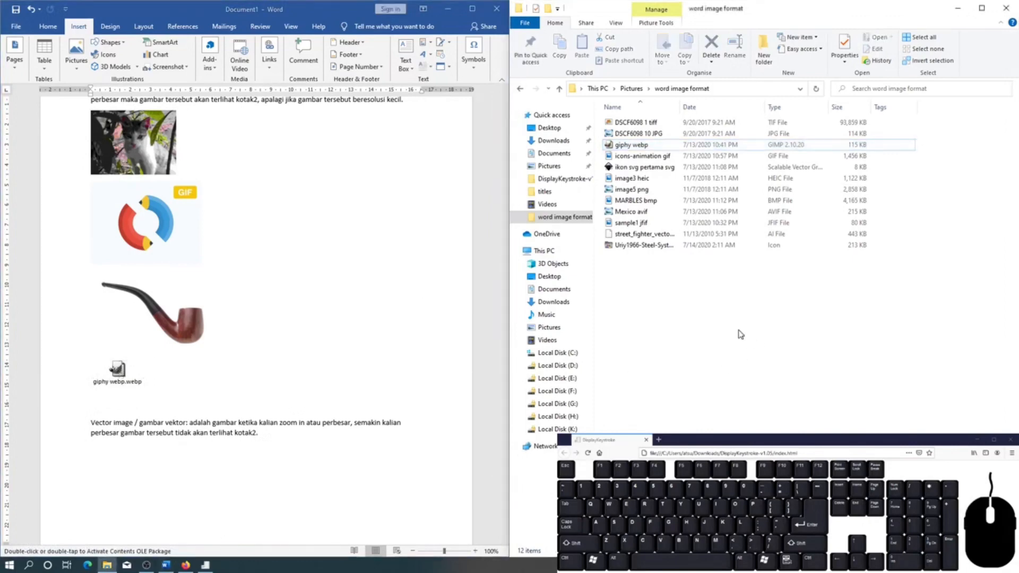
pyautogui.moveTo(649, 247); pyautogui.dragTo(250, 412)
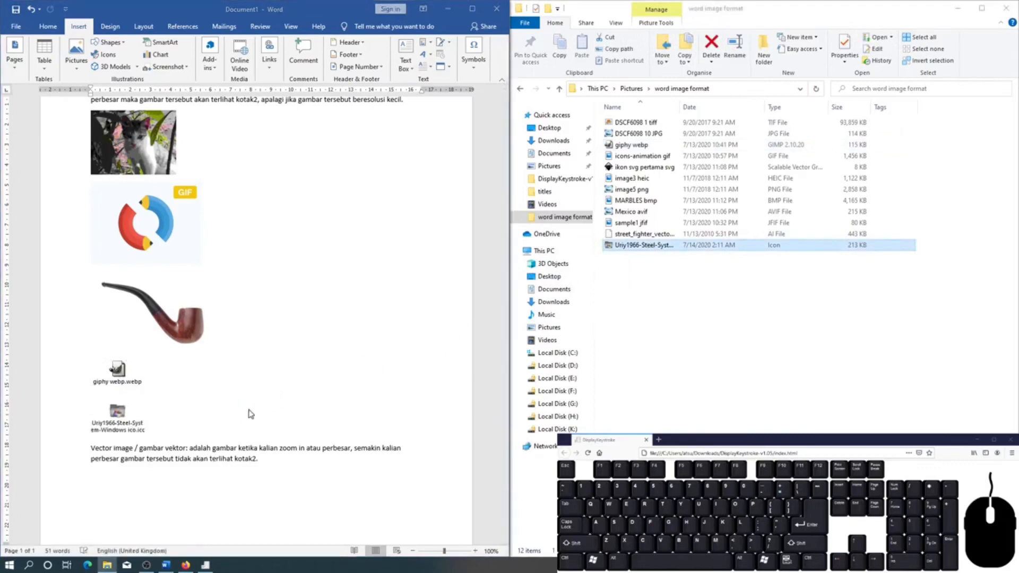
pyautogui.press('Return')
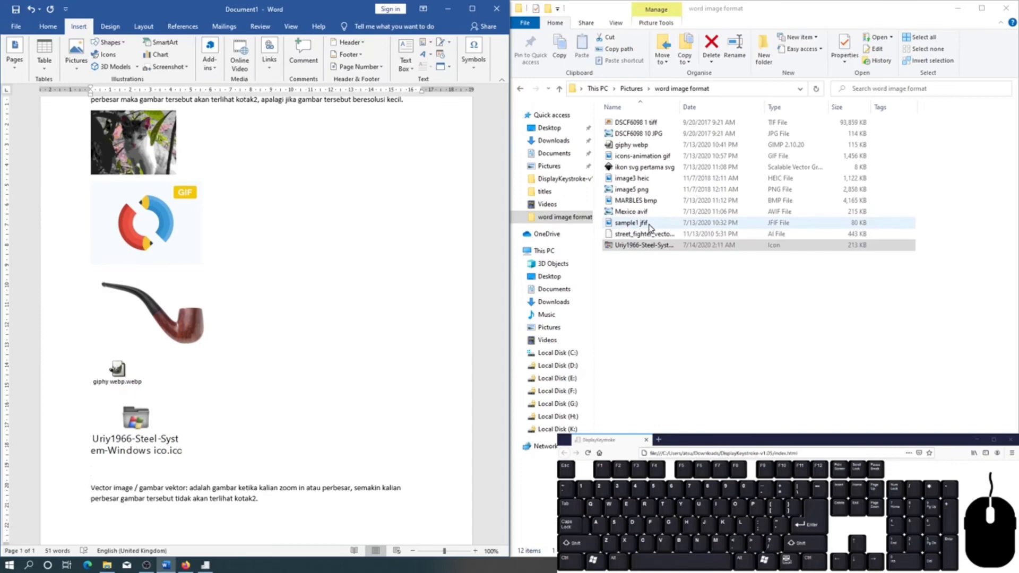
# Insert "sample1 jfif" below the icon file object and shrink the picture so it fits on the first page.
pyautogui.moveTo(649, 225); pyautogui.dragTo(247, 473)
pyautogui.scroll(-8, 292, 384)
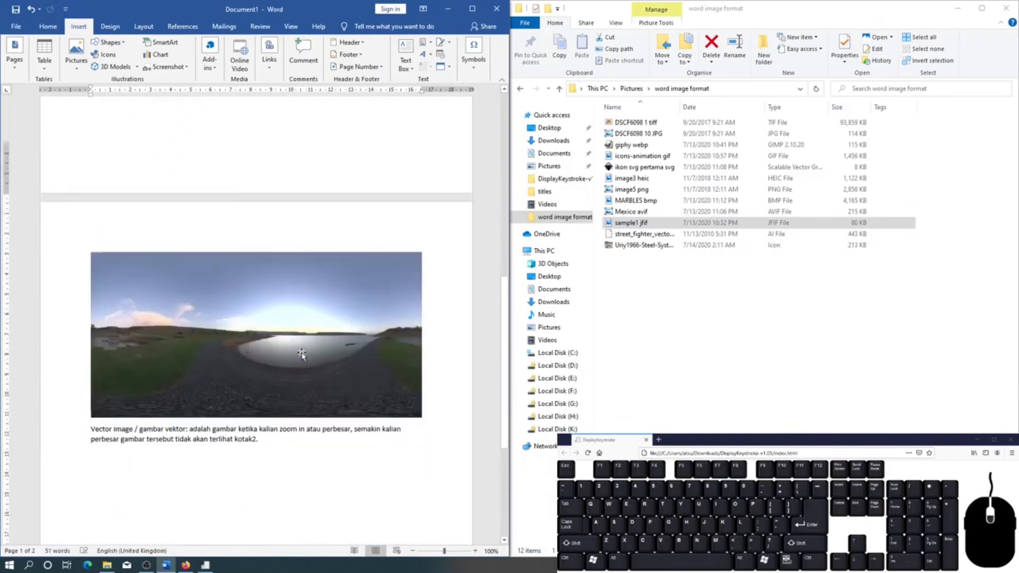
pyautogui.click(270, 250)
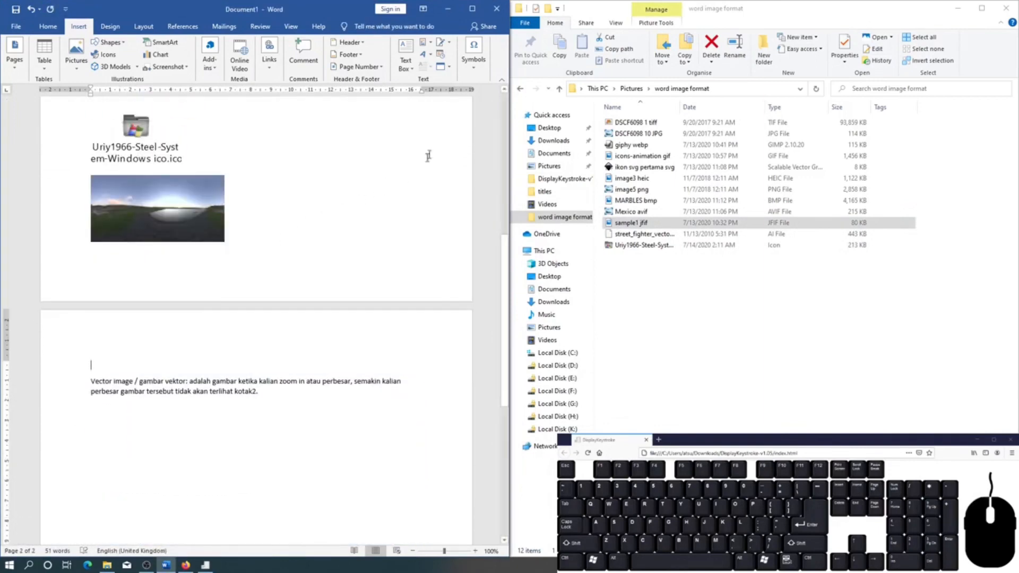
# Insert the "DSCF6098 1 tiff" file on the empty line above the vector paragraph.
pyautogui.click(640, 123)
pyautogui.moveTo(639, 123); pyautogui.dragTo(222, 366)
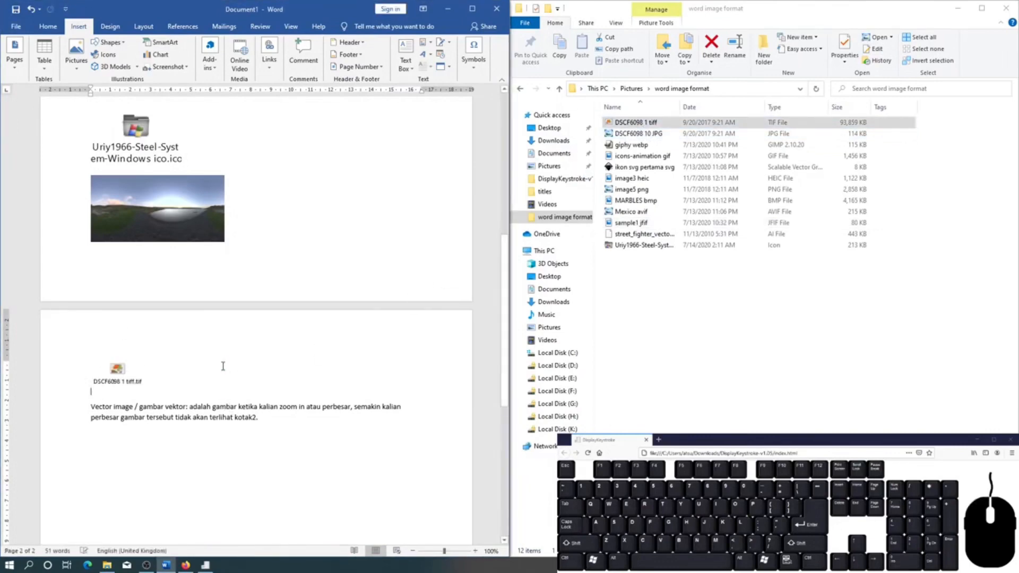
pyautogui.click(112, 377)
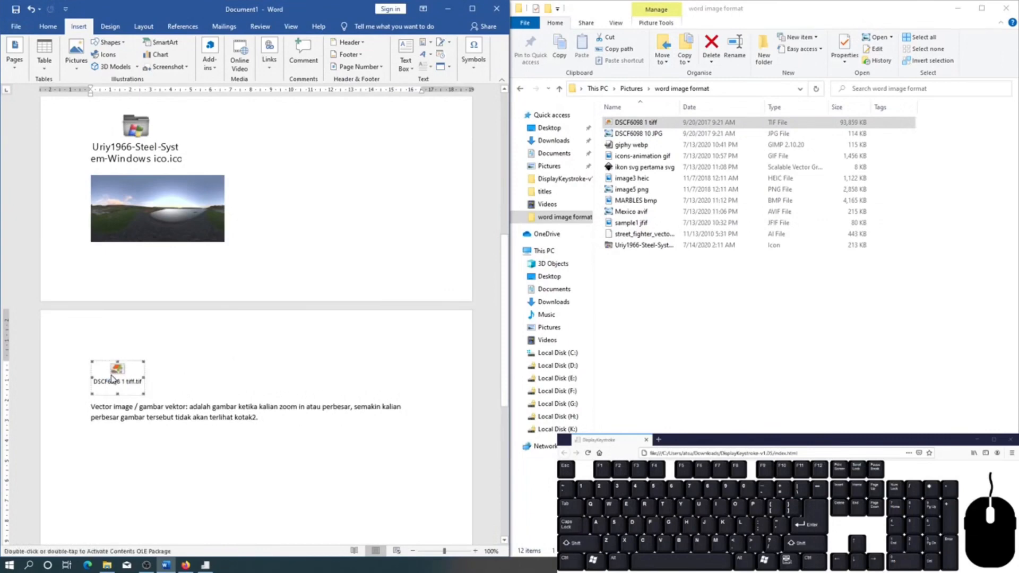
# Insert the "image3 heic" file on a new line below the TIFF object.
pyautogui.press('Right')
pyautogui.press('Return')
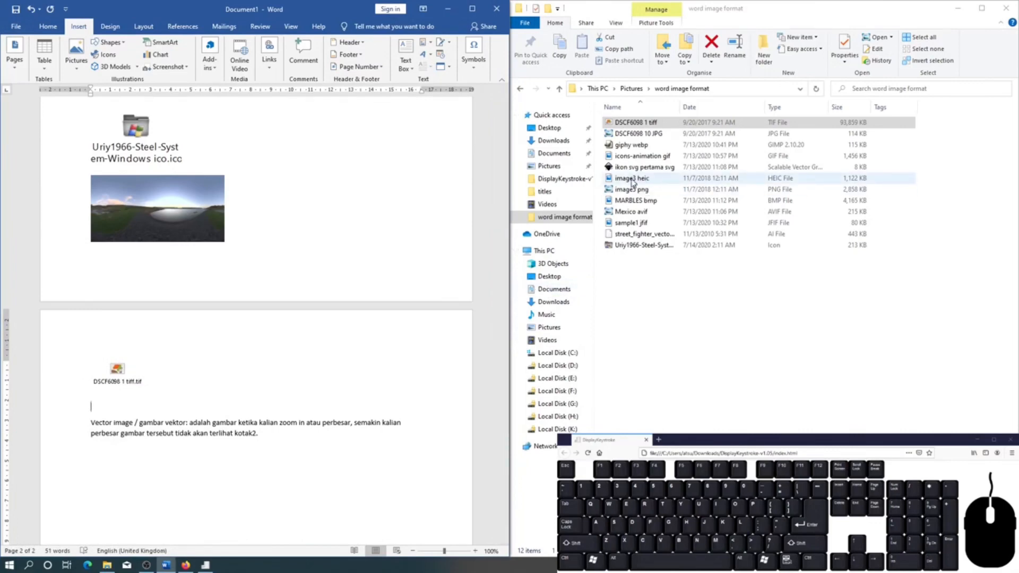
pyautogui.moveTo(632, 182); pyautogui.dragTo(285, 409)
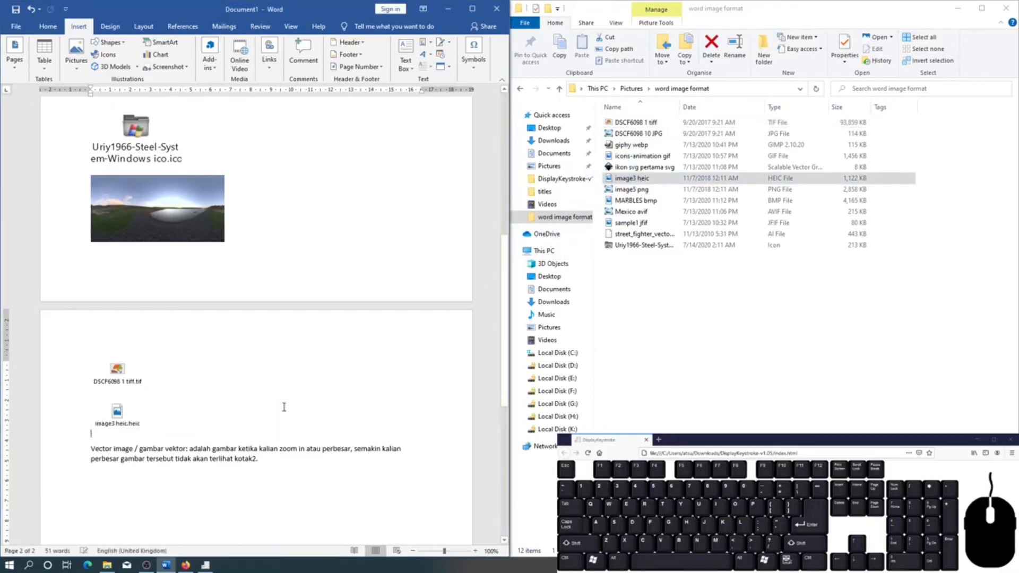
pyautogui.click(113, 418)
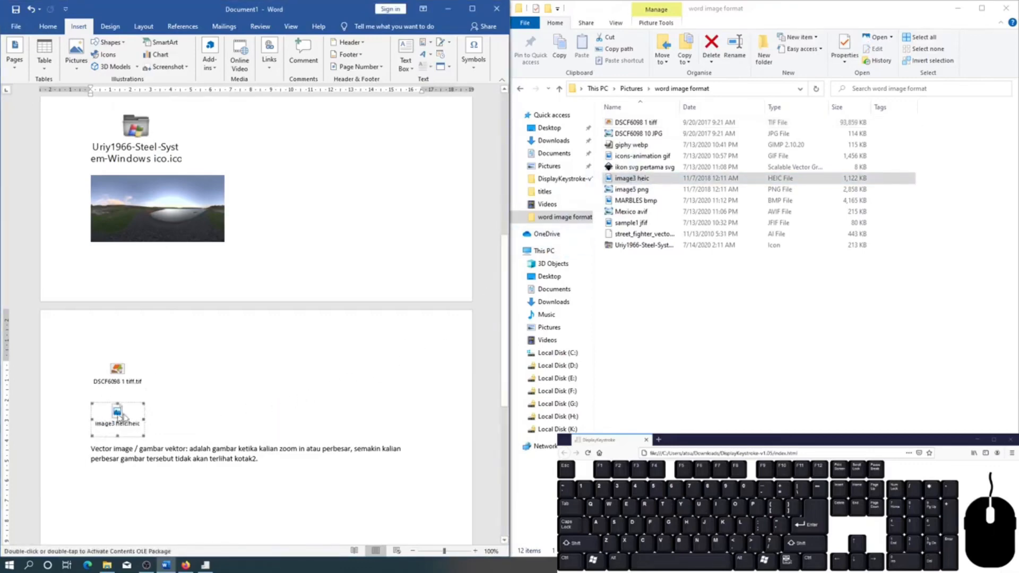
# Insert the "Mexico avif" file on a new line below the HEIC object.
pyautogui.click(168, 434)
pyautogui.press('Return')
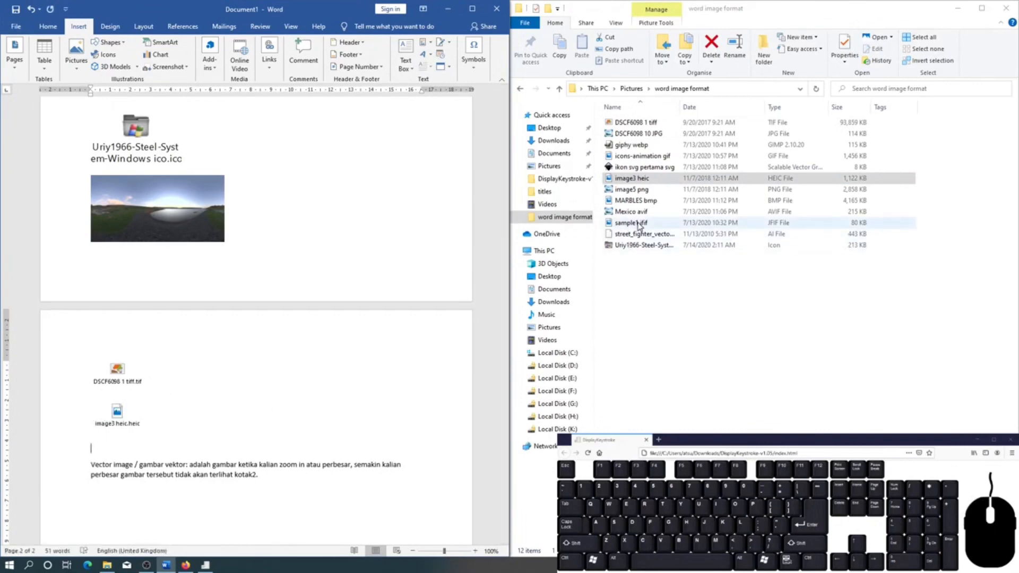
pyautogui.click(638, 214)
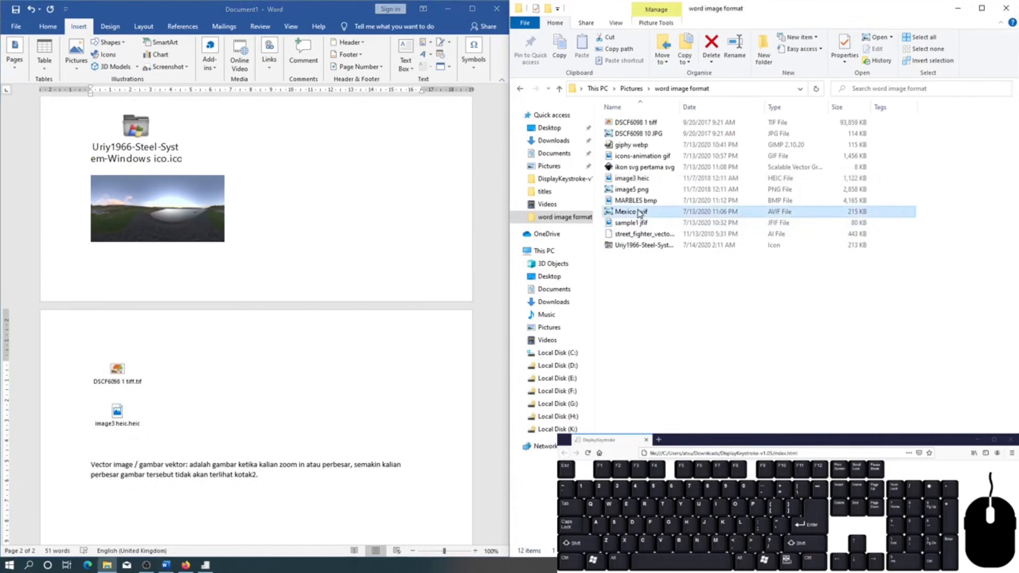
pyautogui.moveTo(640, 213); pyautogui.dragTo(224, 453)
pyautogui.click(123, 460)
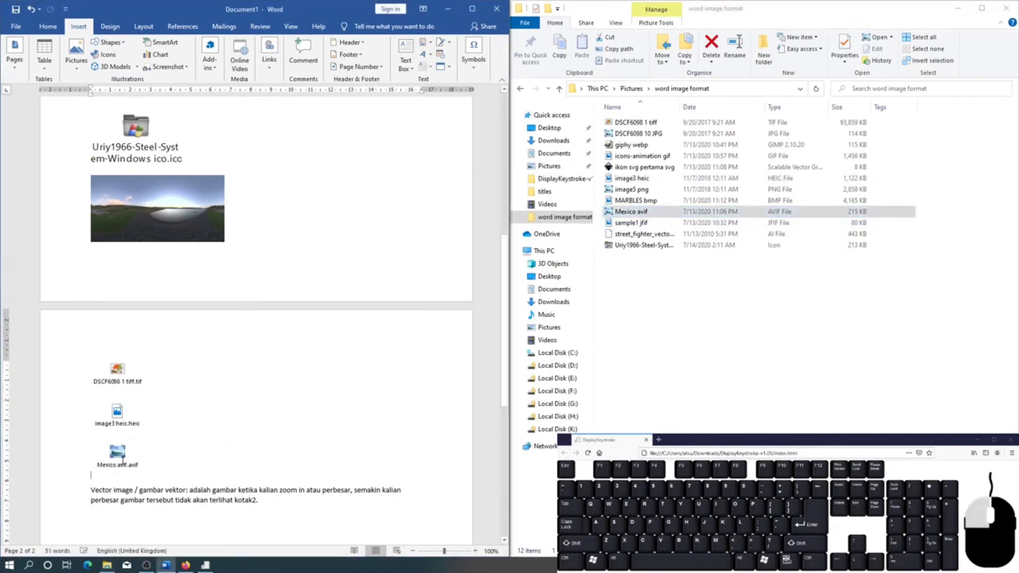
pyautogui.click(121, 418)
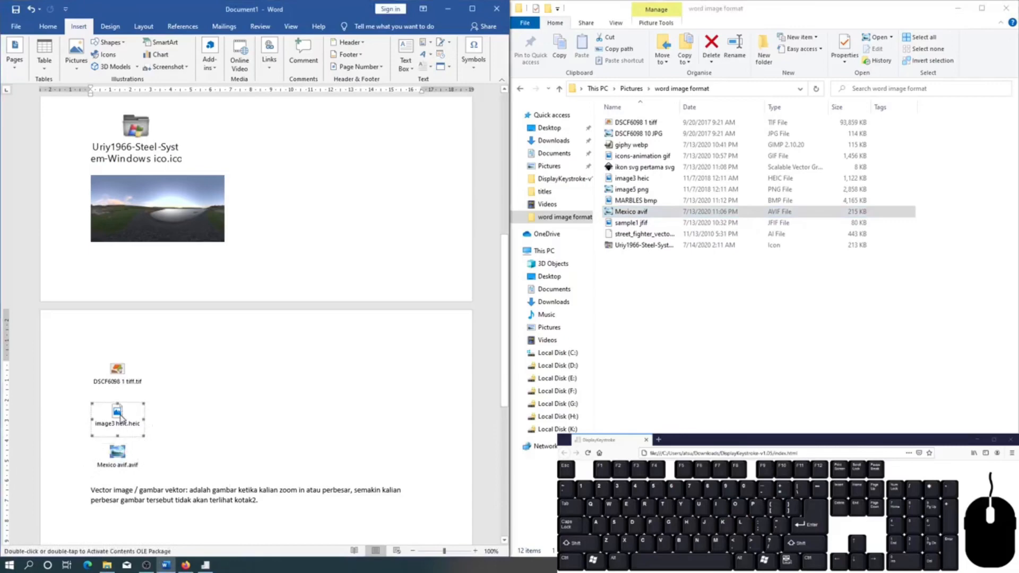
pyautogui.click(170, 443)
pyautogui.scroll(-3, 176, 441)
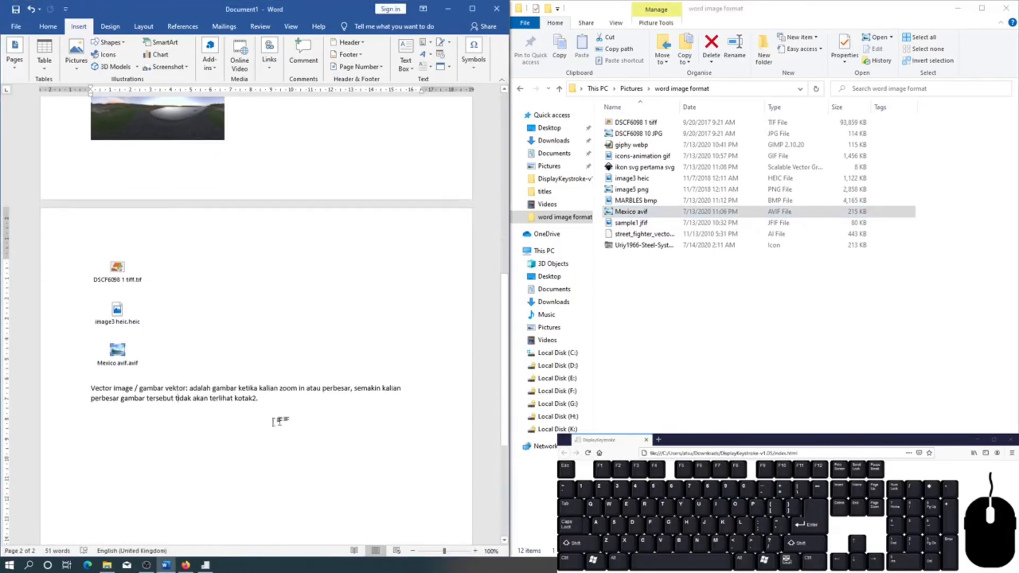
# Insert the "ikon svg pertama svg" file on a new line below the vector paragraph and shrink the picture.
pyautogui.click(307, 414)
pyautogui.press('Return')
pyautogui.press('Return')
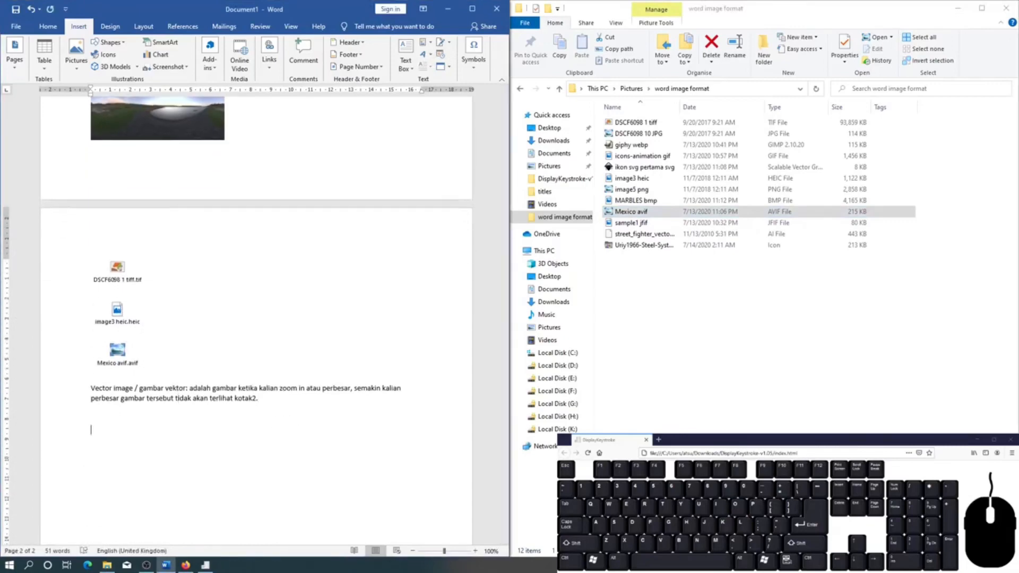
pyautogui.click(706, 292)
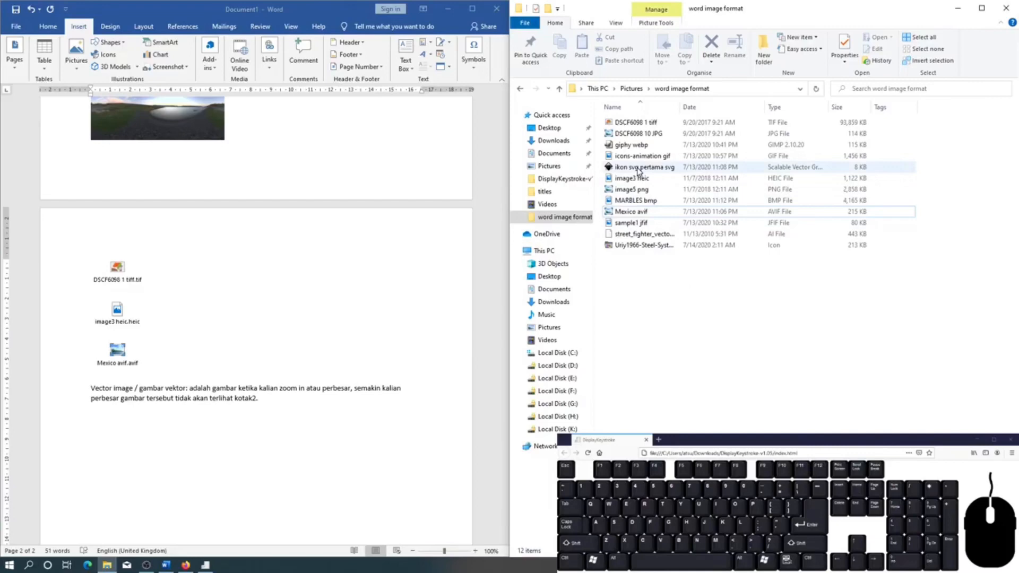
pyautogui.moveTo(639, 169); pyautogui.dragTo(273, 454)
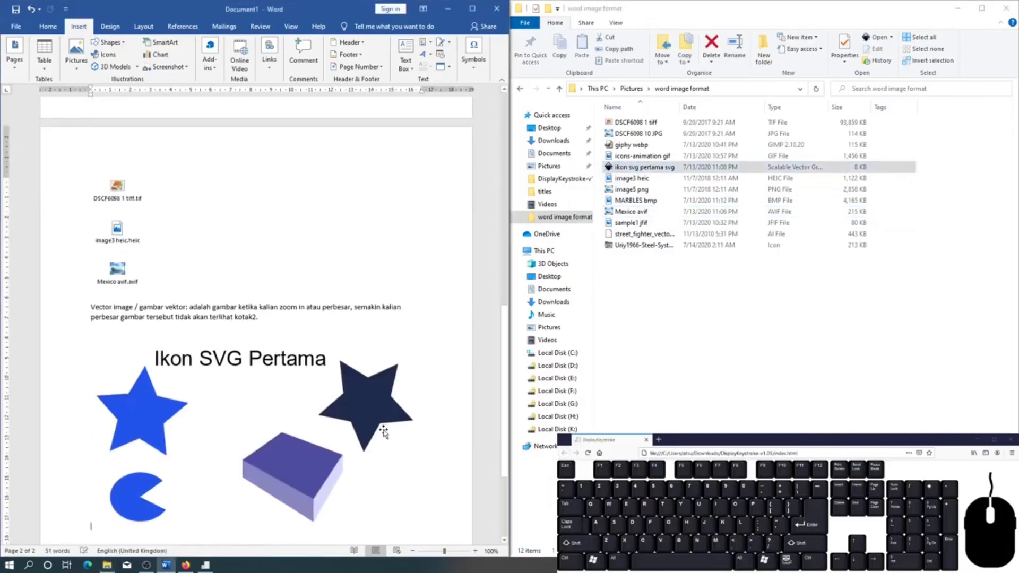
pyautogui.click(632, 309)
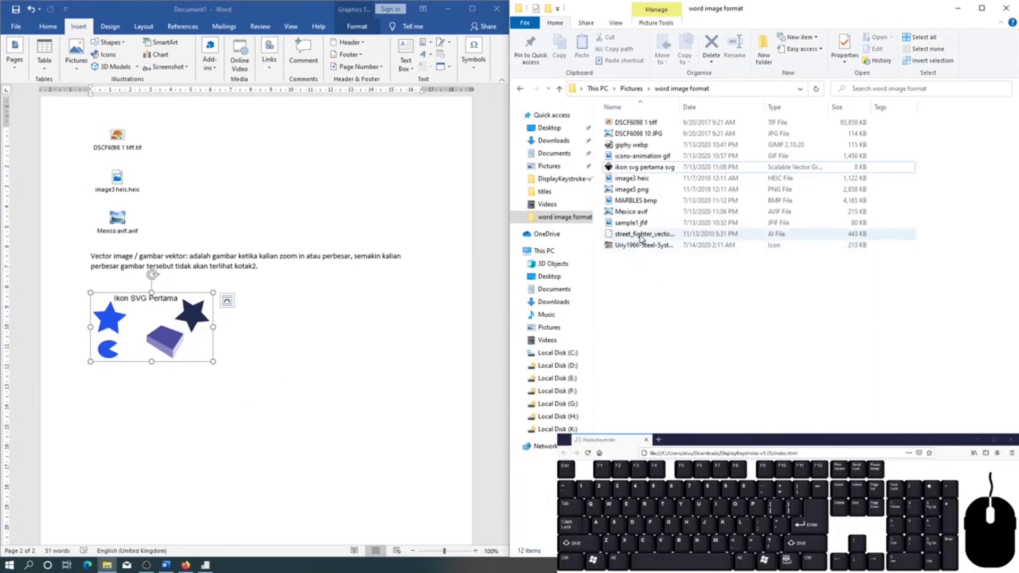
# Insert the street_fighter_vector AI file after the SVG picture and move it onto its own line below.
pyautogui.moveTo(641, 238); pyautogui.dragTo(287, 406)
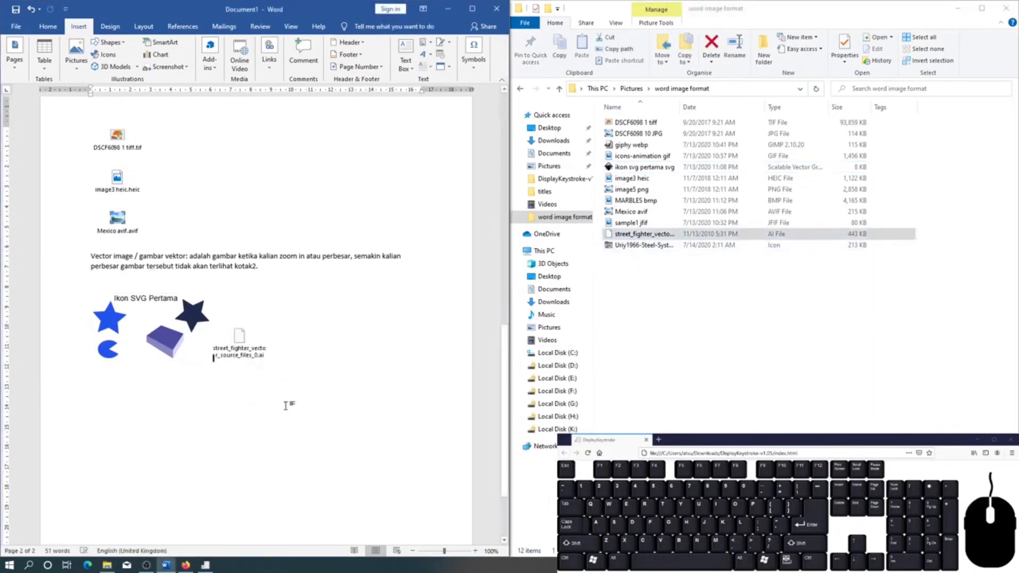
pyautogui.click(253, 351)
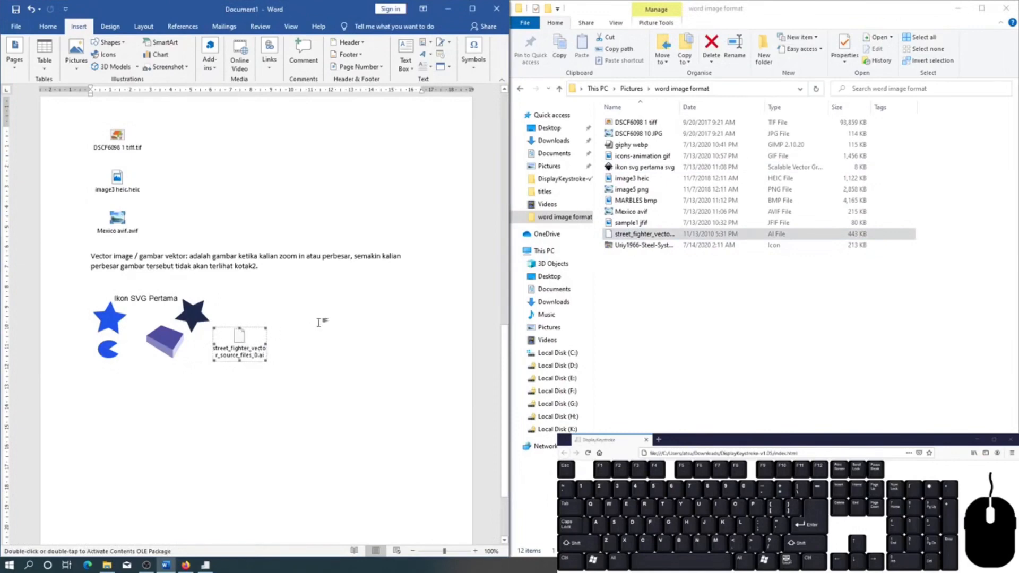
pyautogui.press('Return')
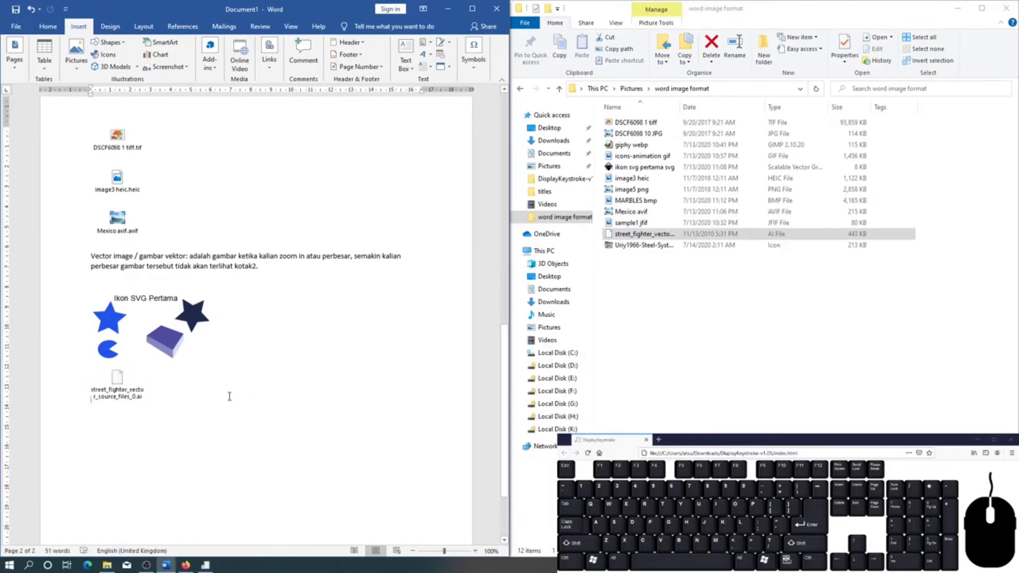
# Insert the "MARBLES bmp" file at the start of the second page, above the TIFF object.
pyautogui.click(188, 244)
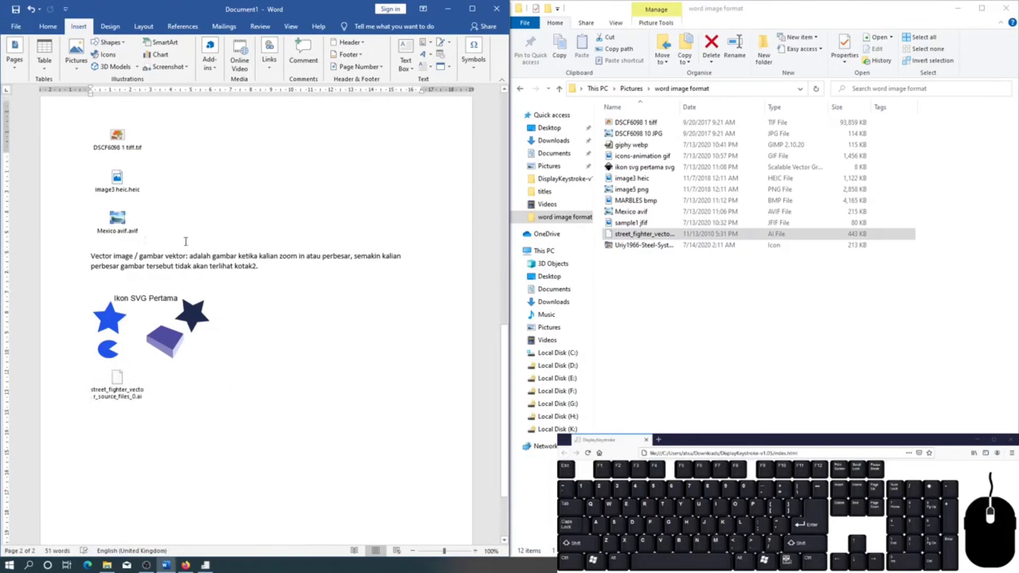
pyautogui.scroll(4, 190, 228)
pyautogui.scroll(3, 190, 226)
pyautogui.click(260, 254)
pyautogui.press('Return')
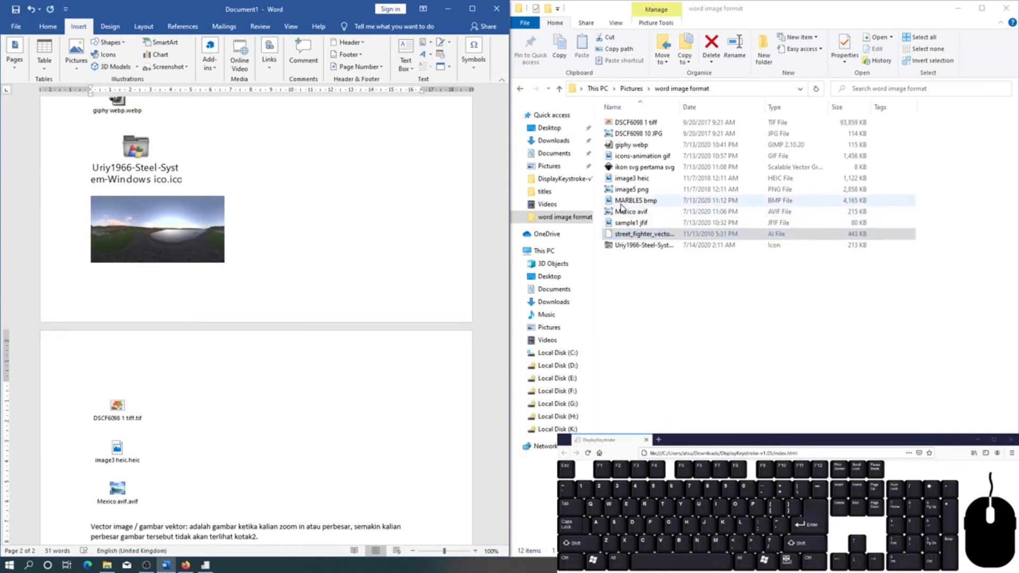
pyautogui.moveTo(634, 203); pyautogui.dragTo(277, 357)
pyautogui.scroll(-3, 276, 350)
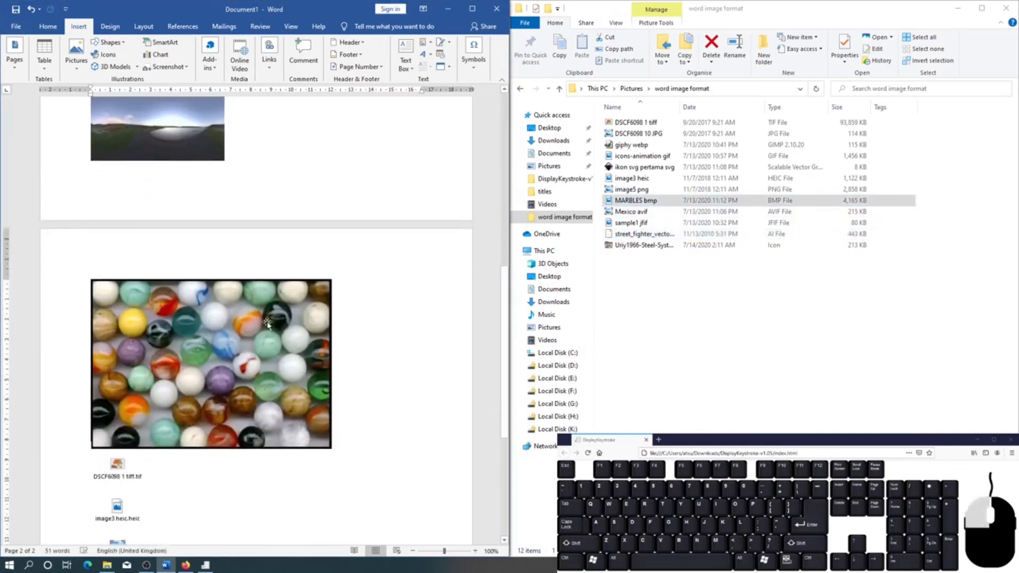
# Look over the inserted BMP, AI and SVG samples and the raster samples on the first page.
pyautogui.click(268, 325)
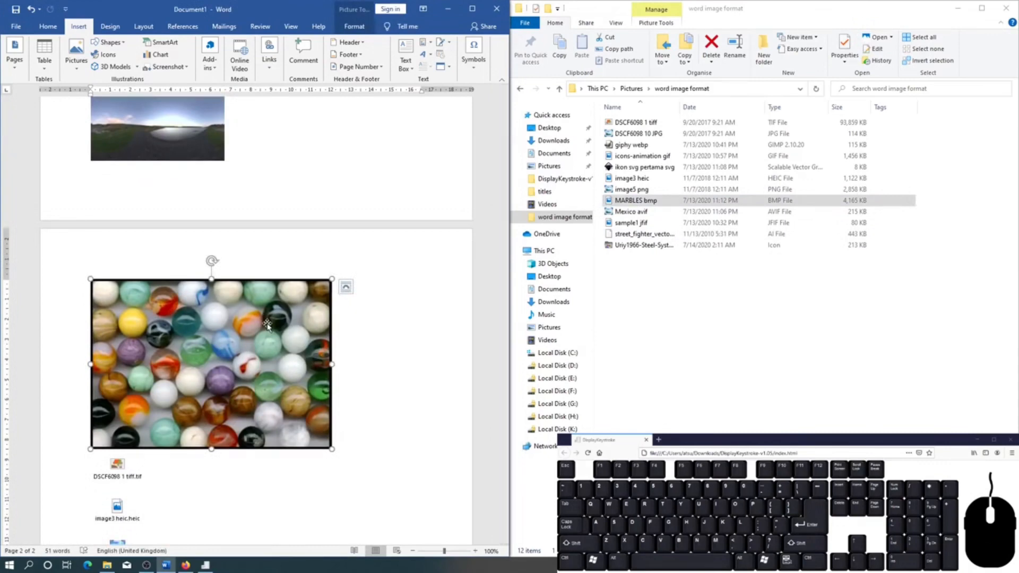
pyautogui.scroll(-8, 269, 324)
pyautogui.click(119, 460)
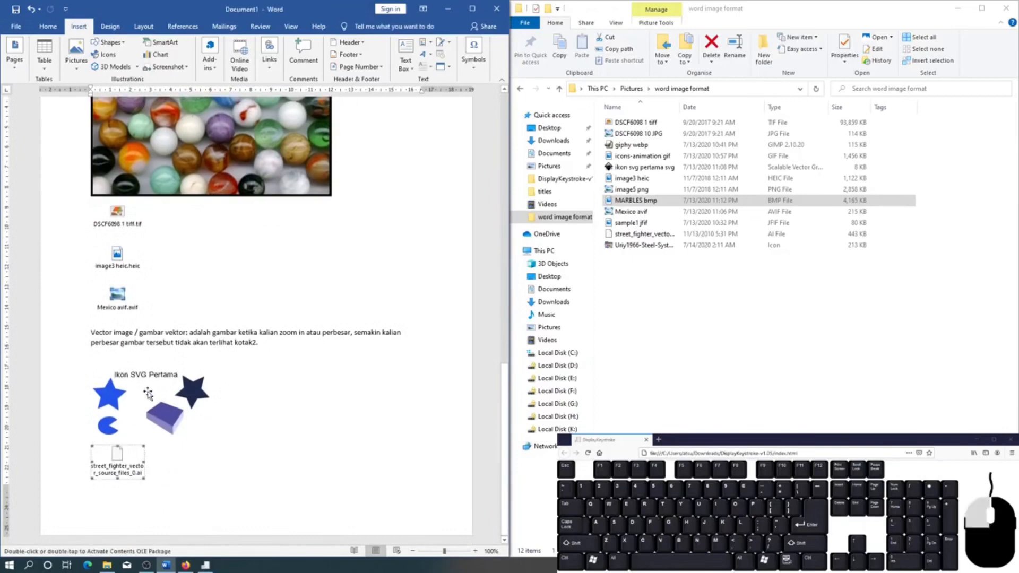
pyautogui.click(148, 394)
pyautogui.scroll(18, 207, 311)
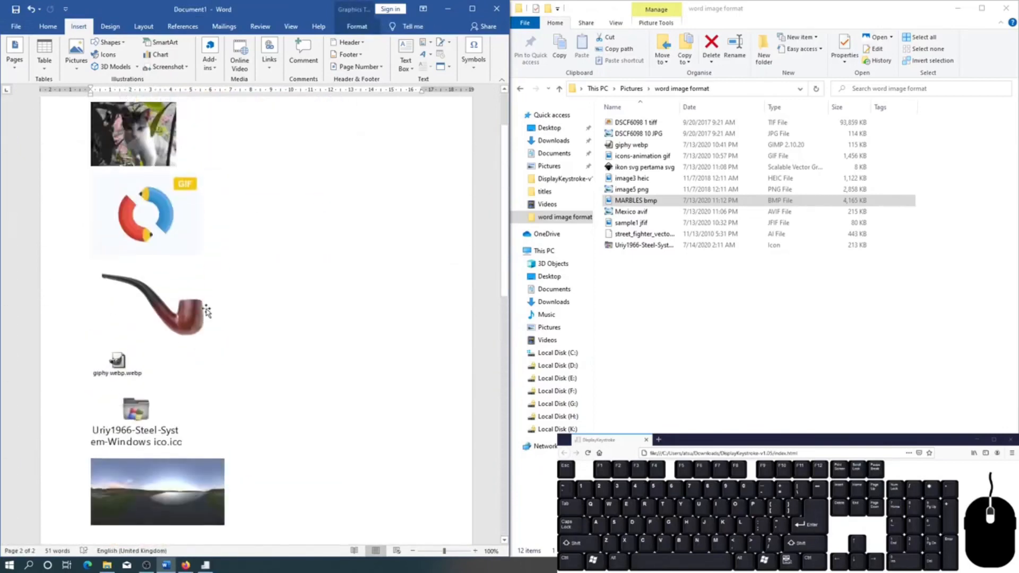
pyautogui.scroll(3, 207, 310)
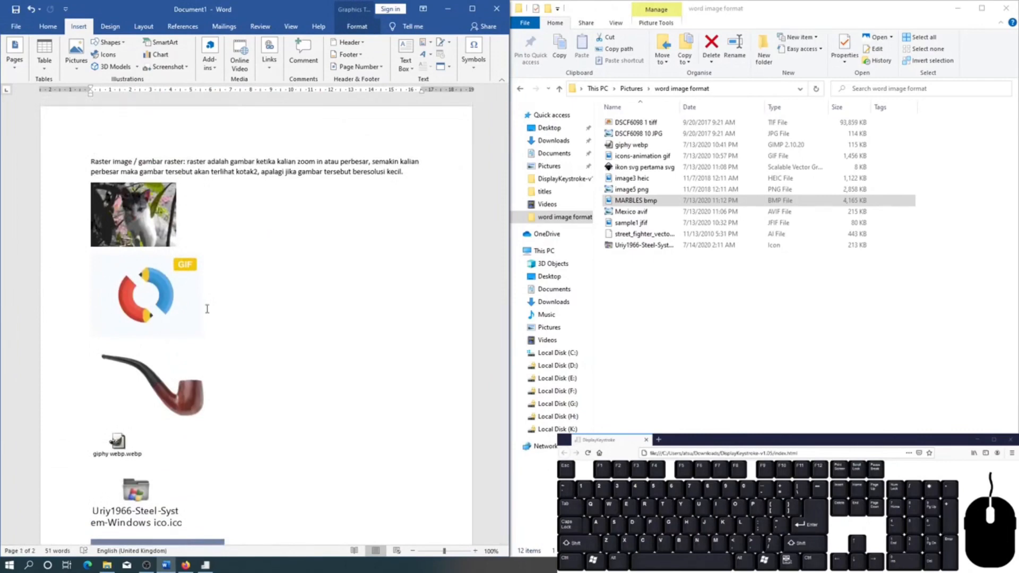
# Create a new blank document and snap its window beside the image folder.
pyautogui.hotkey('ctrl', 'n')
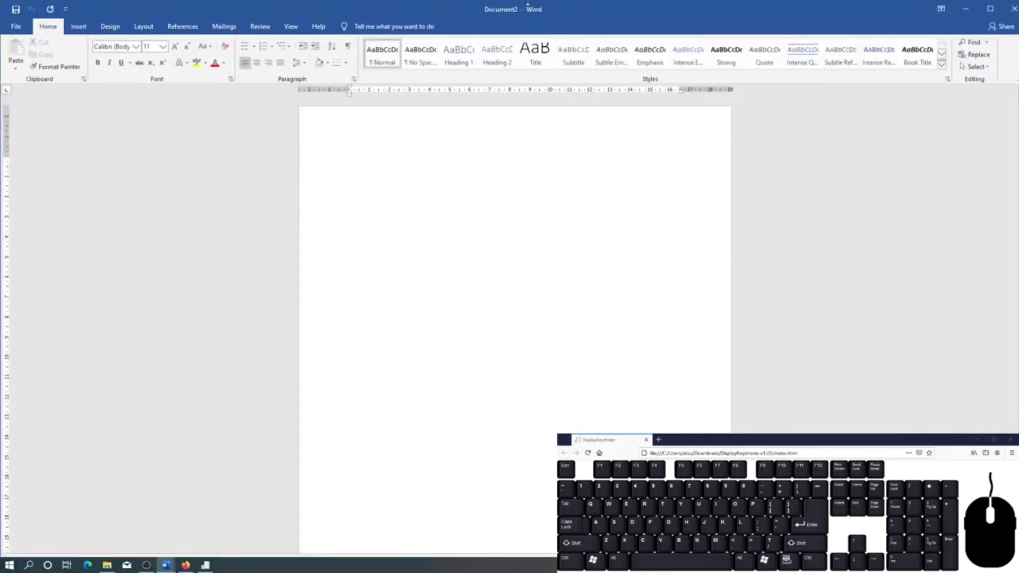
pyautogui.press('super+Left')
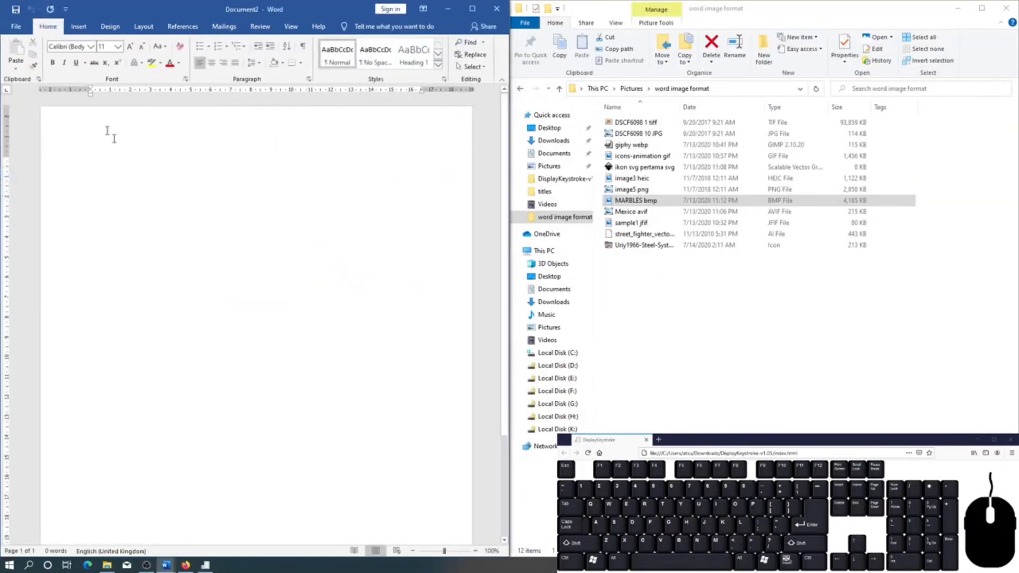
pyautogui.click(78, 27)
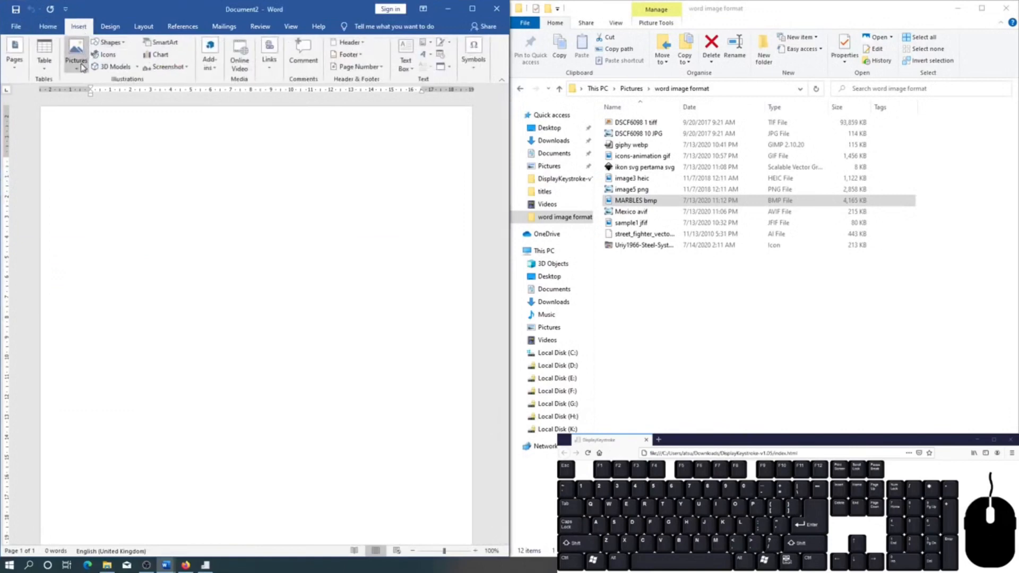
pyautogui.click(80, 63)
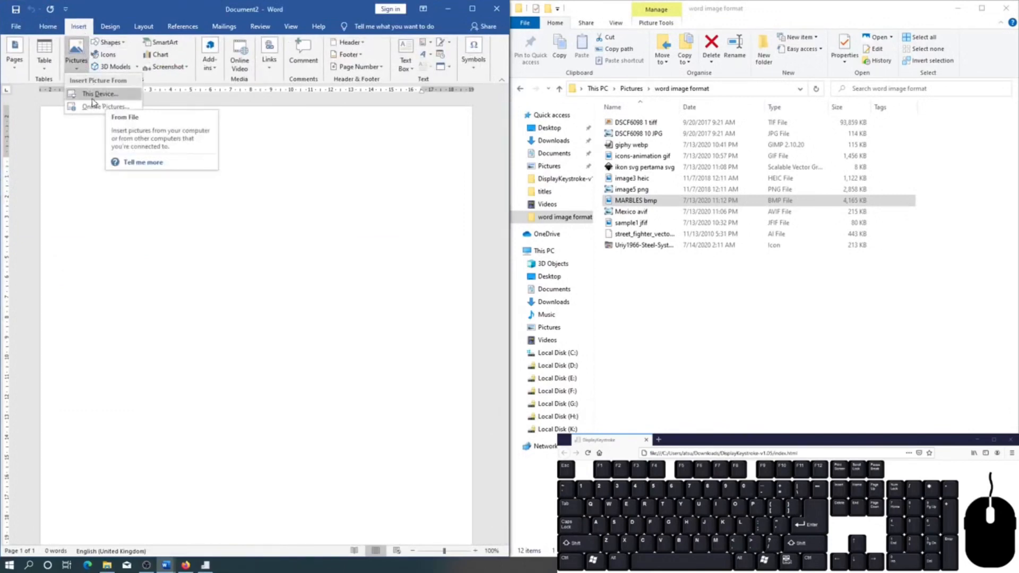
pyautogui.click(244, 227)
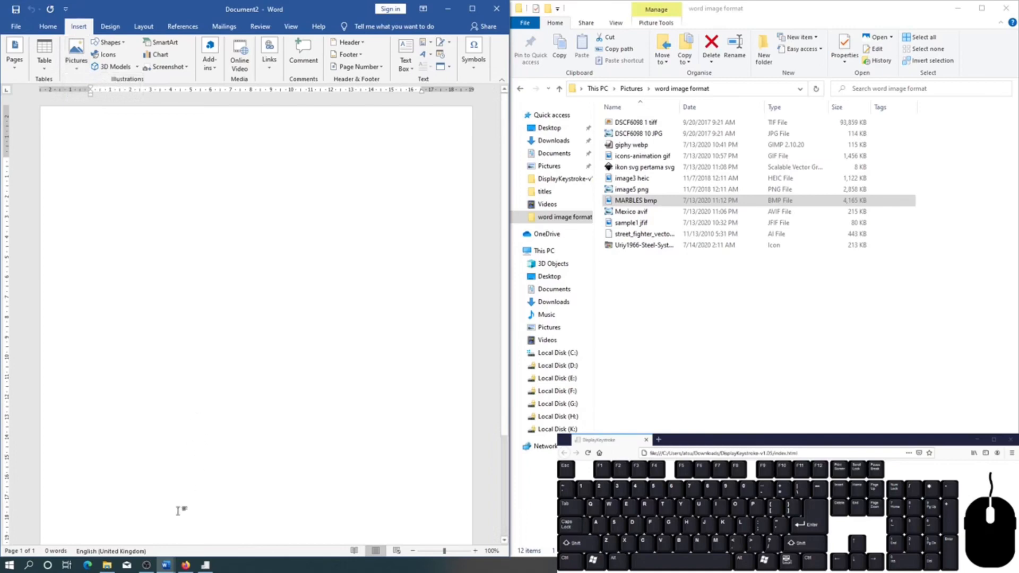
# Copy the entire content of Document1 and paste it into the new blank document.
pyautogui.moveTo(166, 565)
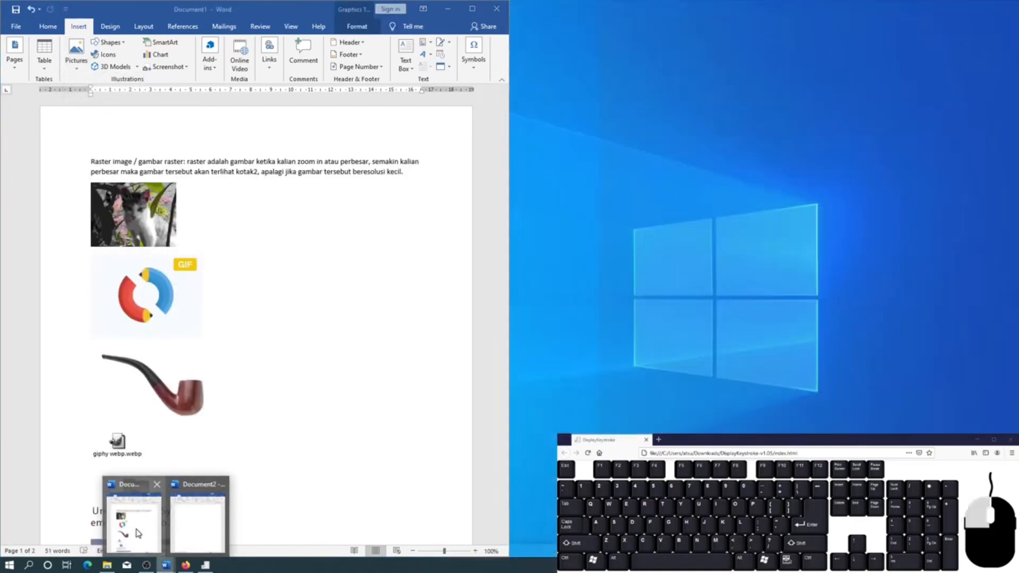
pyautogui.click(137, 533)
pyautogui.hotkey('ctrl', 'a')
pyautogui.hotkey('ctrl', 'c')
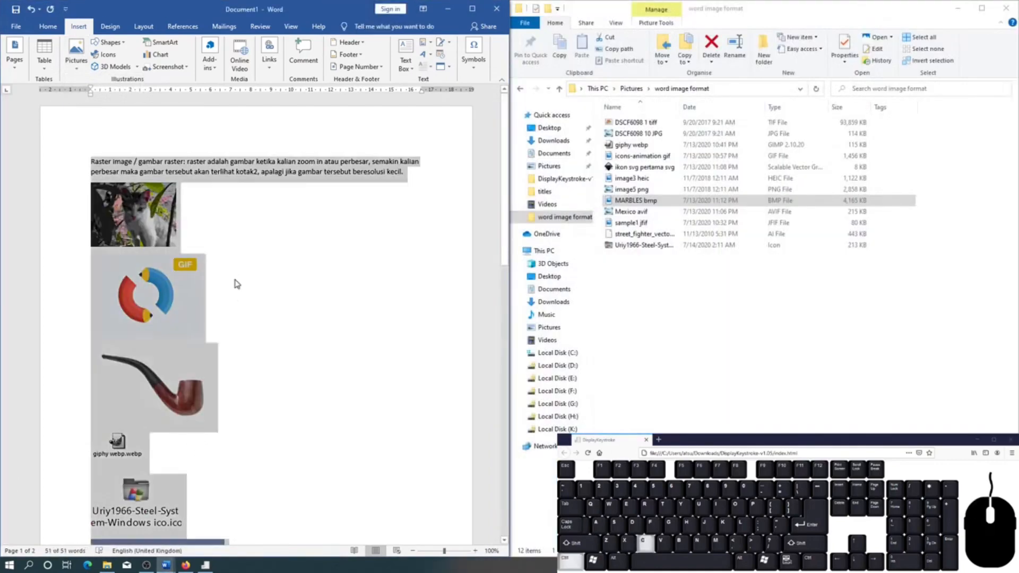
pyautogui.click(448, 9)
pyautogui.hotkey('ctrl', 'v')
# Delete all pasted pictures and file objects in Document2, keeping only the raster and vector paragraphs.
pyautogui.click(152, 329)
pyautogui.press('Delete')
pyautogui.click(119, 402)
pyautogui.press('Delete')
pyautogui.click(118, 297)
pyautogui.press('Delete')
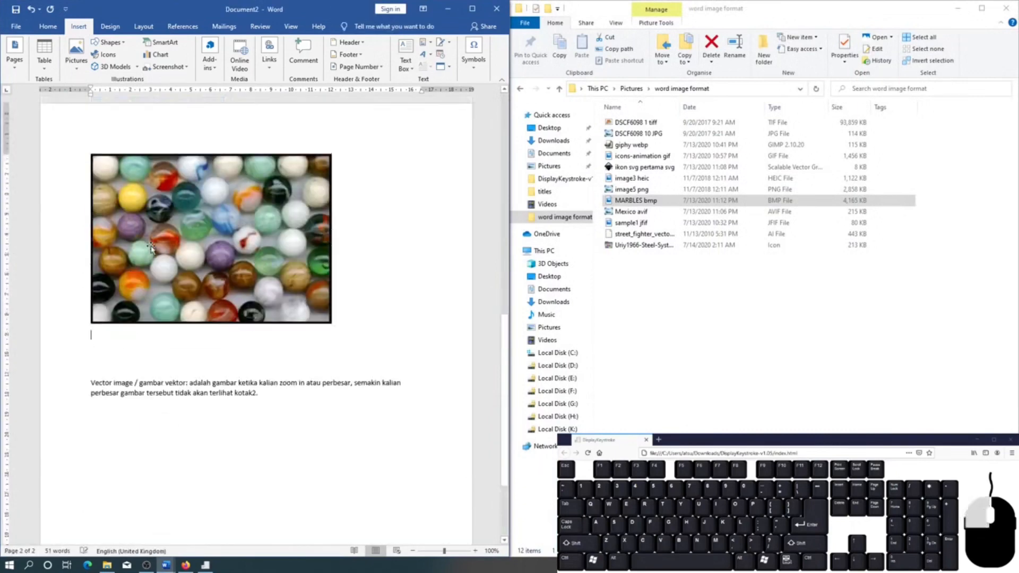
pyautogui.click(151, 249)
pyautogui.press('Delete')
pyautogui.click(118, 178)
pyautogui.press('Delete')
pyautogui.click(186, 114)
pyautogui.press('Delete')
pyautogui.click(149, 215)
pyautogui.press('Delete')
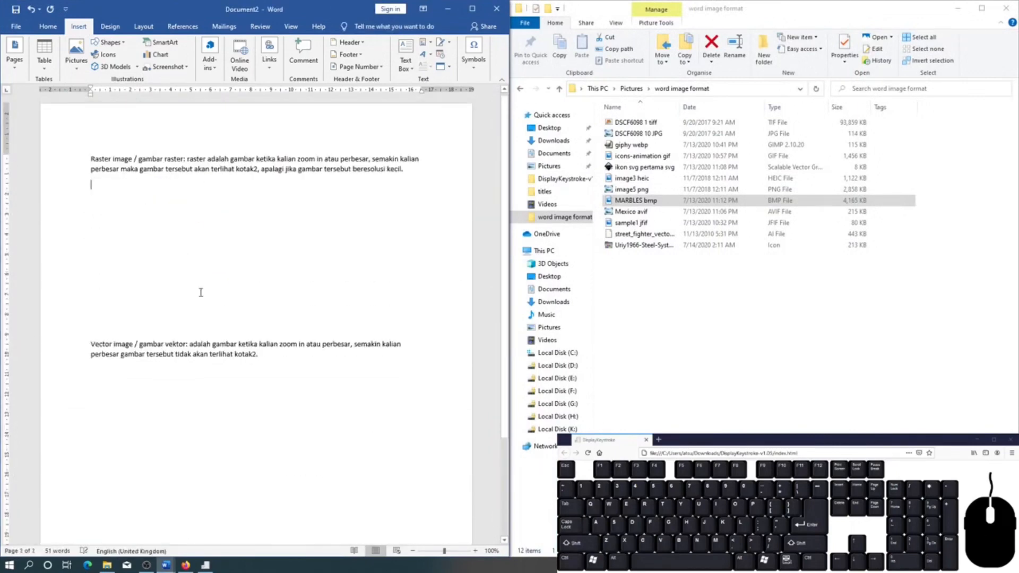
# Start inserting a picture from this device and examine which file formats are offered in the "word image format" folder.
pyautogui.click(78, 59)
pyautogui.click(85, 95)
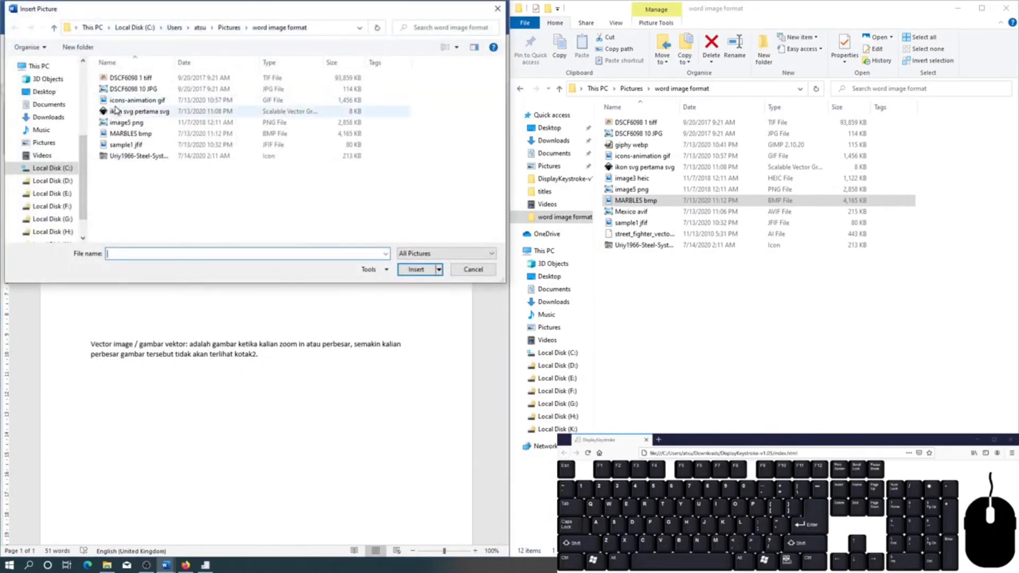
pyautogui.click(112, 78)
pyautogui.click(115, 89)
pyautogui.click(120, 100)
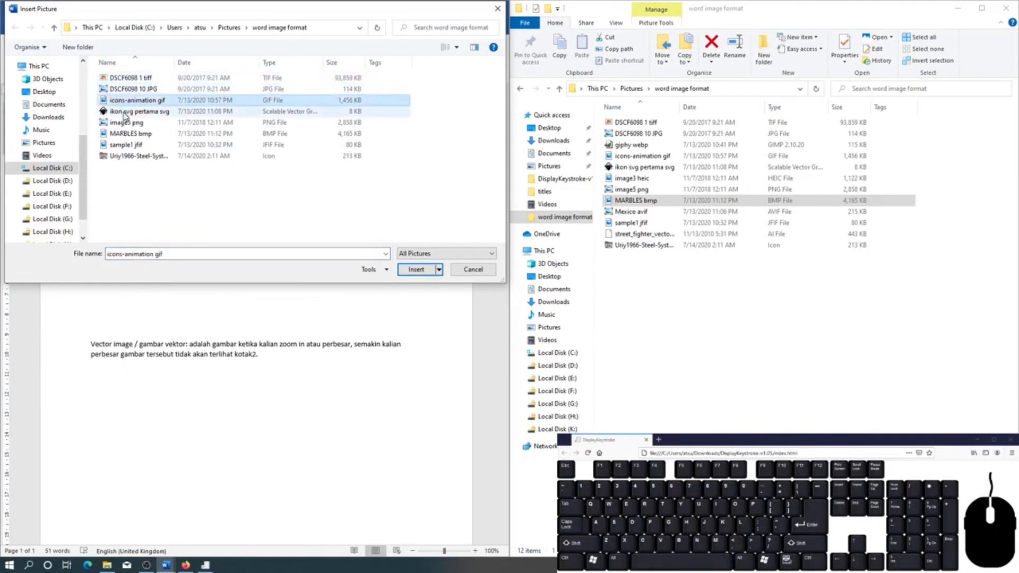
pyautogui.click(121, 112)
pyautogui.click(124, 123)
pyautogui.click(125, 134)
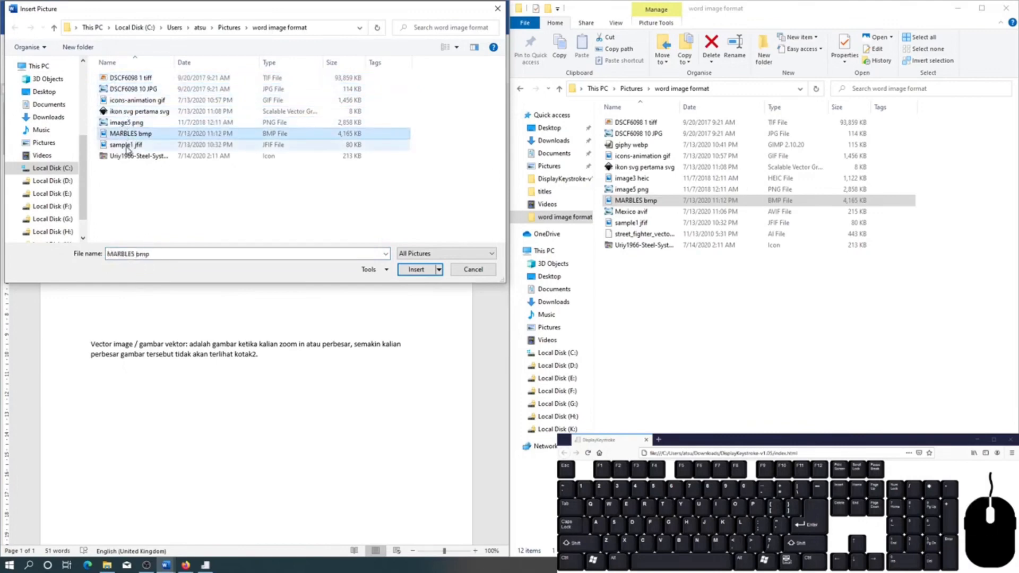
pyautogui.click(128, 145)
pyautogui.click(130, 156)
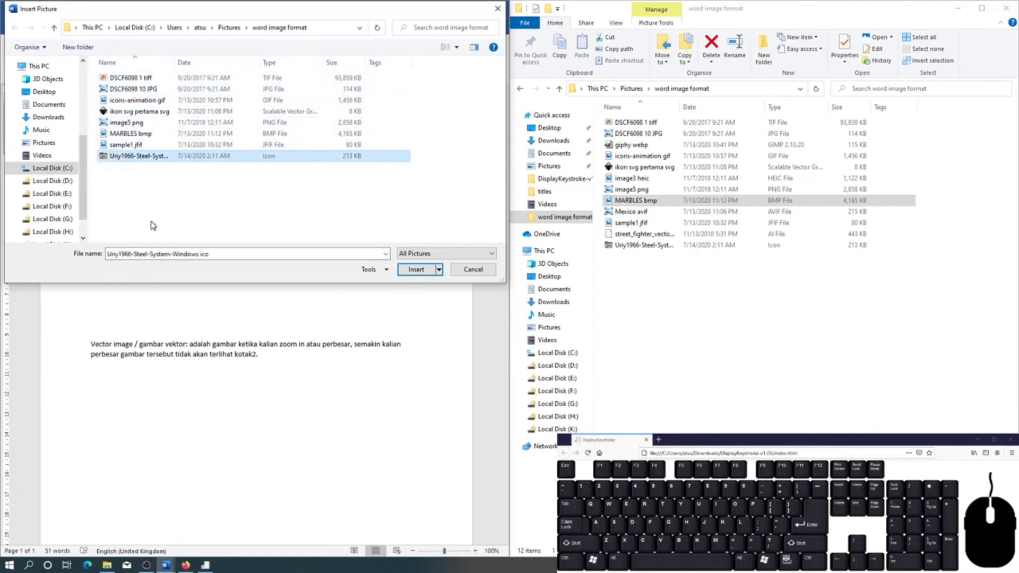
# Insert the "DSCF6098 10 JPG" picture below the raster paragraph and shrink it to a small thumbnail.
pyautogui.click(139, 91)
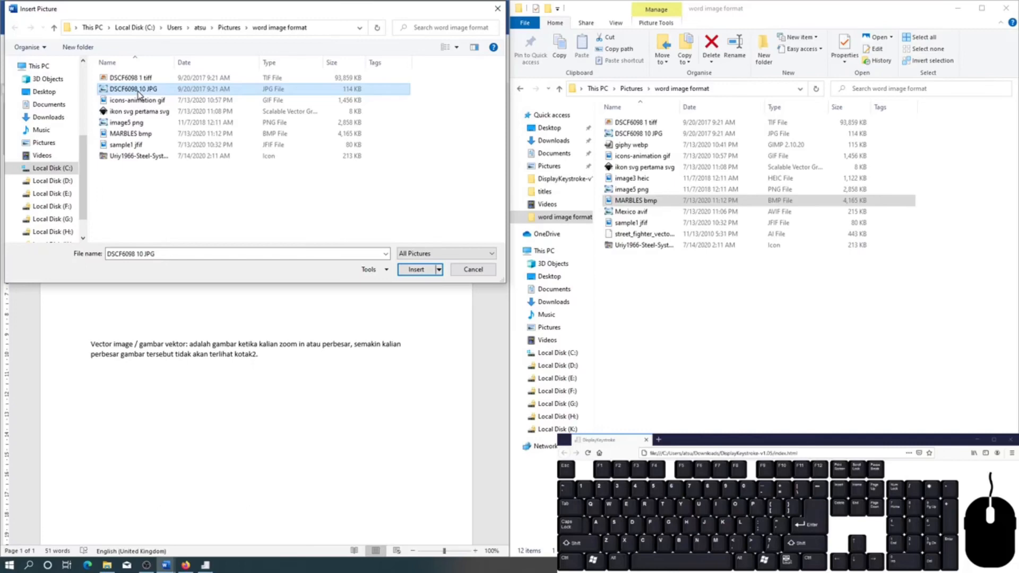
pyautogui.click(417, 271)
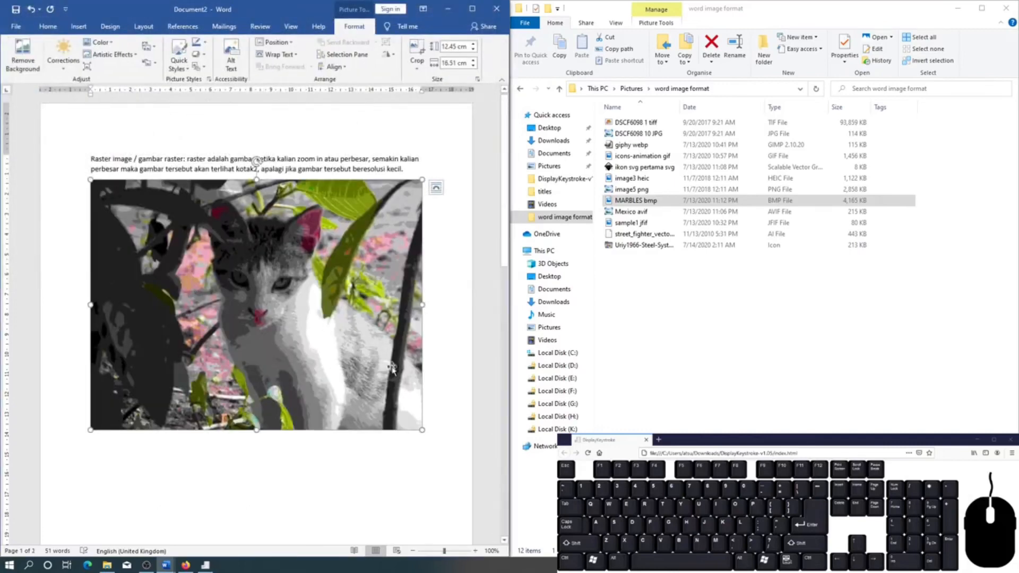
pyautogui.moveTo(422, 429); pyautogui.dragTo(285, 332)
# Insert the "icons-animation gif" picture from this device below the cat photo and shrink it to about 3 cm wide.
pyautogui.click(232, 291)
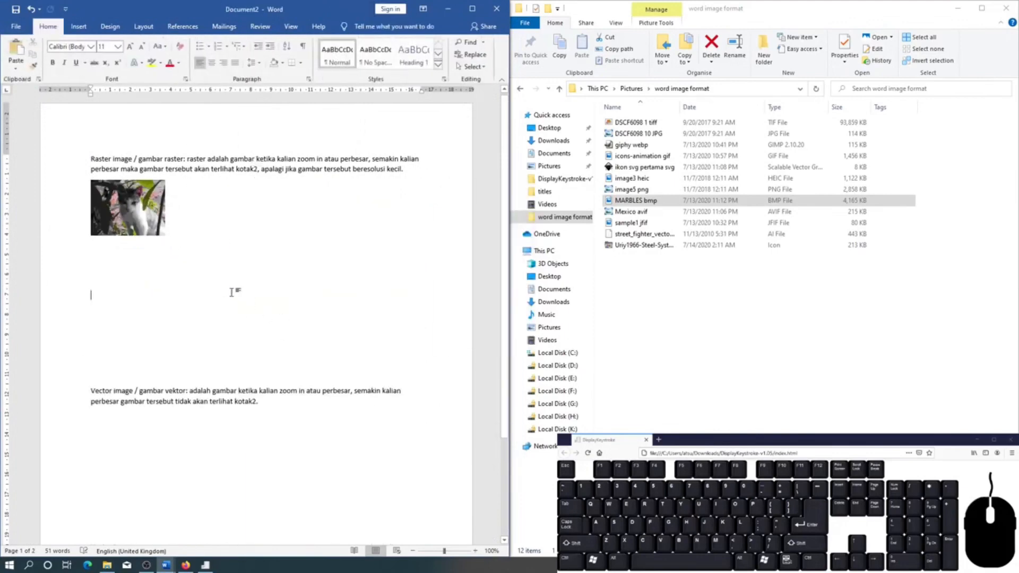
pyautogui.click(206, 246)
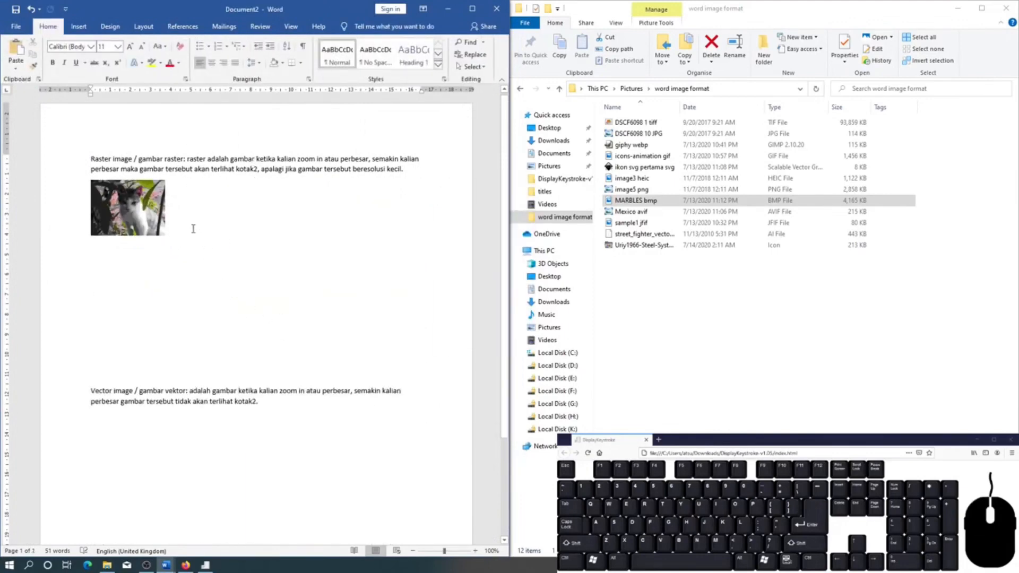
pyautogui.click(79, 27)
pyautogui.click(75, 53)
pyautogui.click(98, 90)
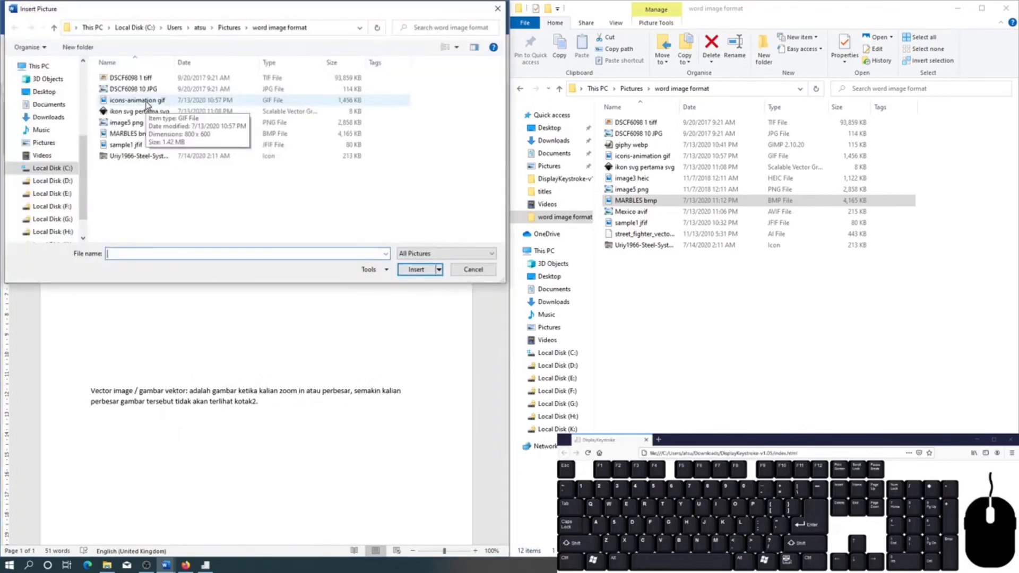
pyautogui.doubleClick(146, 102)
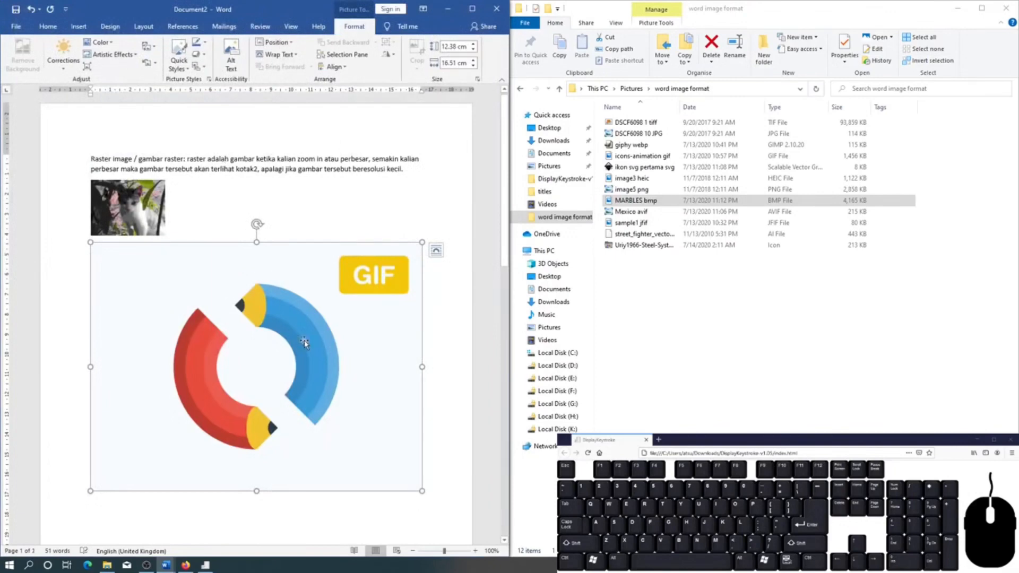
pyautogui.moveTo(423, 492); pyautogui.dragTo(277, 387)
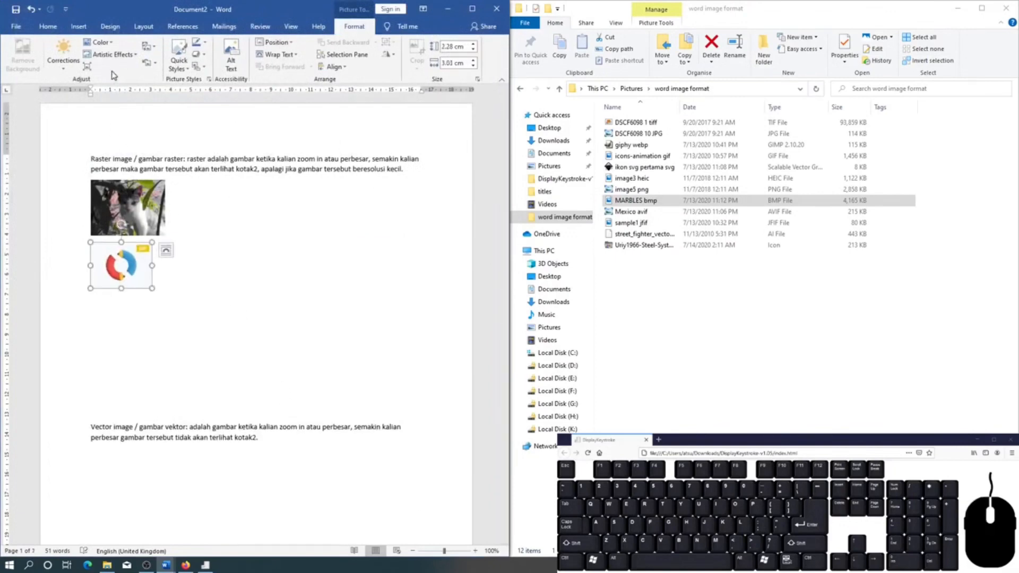
pyautogui.click(79, 27)
pyautogui.click(79, 53)
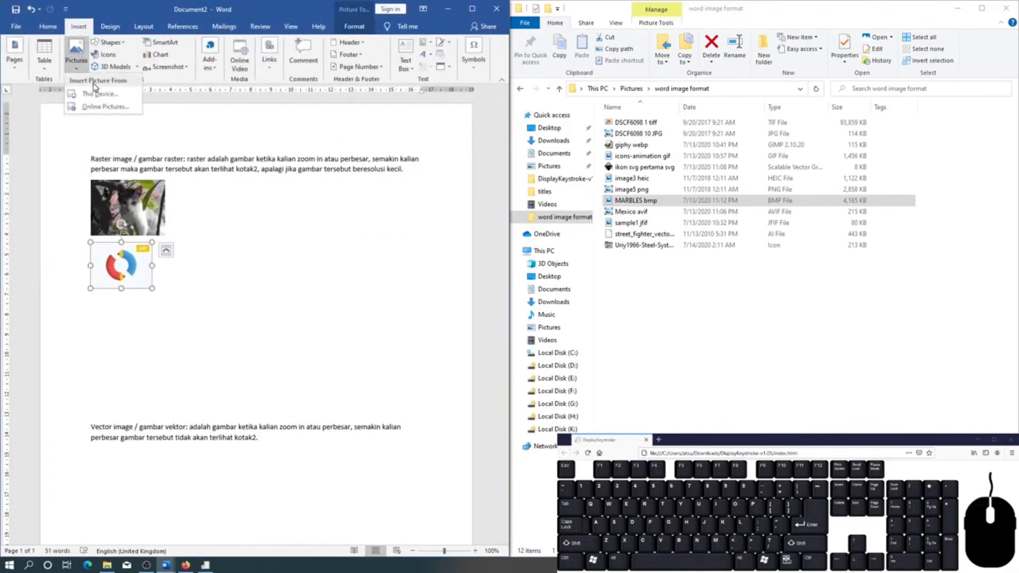
pyautogui.click(96, 94)
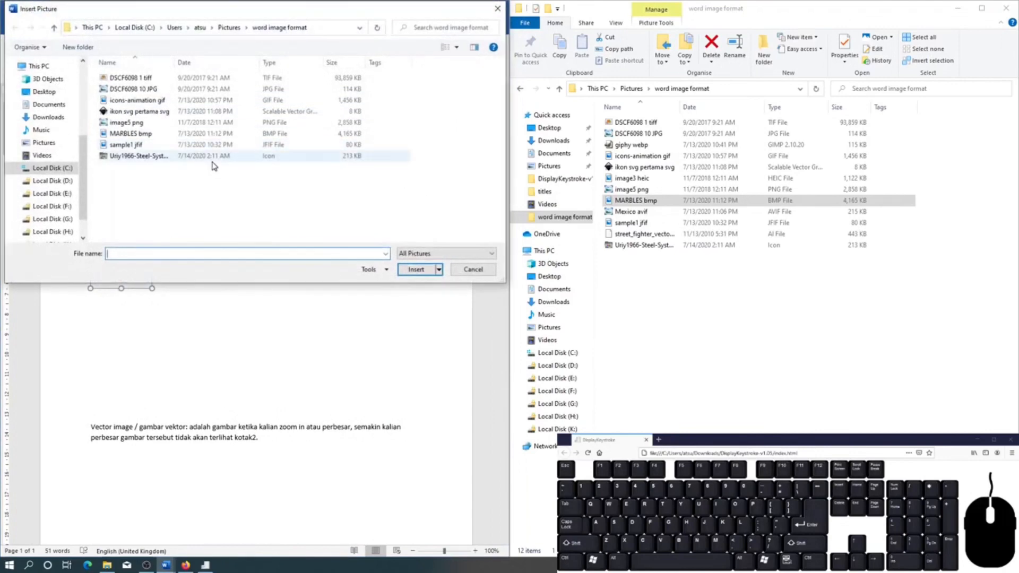
pyautogui.doubleClick(126, 122)
pyautogui.scroll(-4, 289, 325)
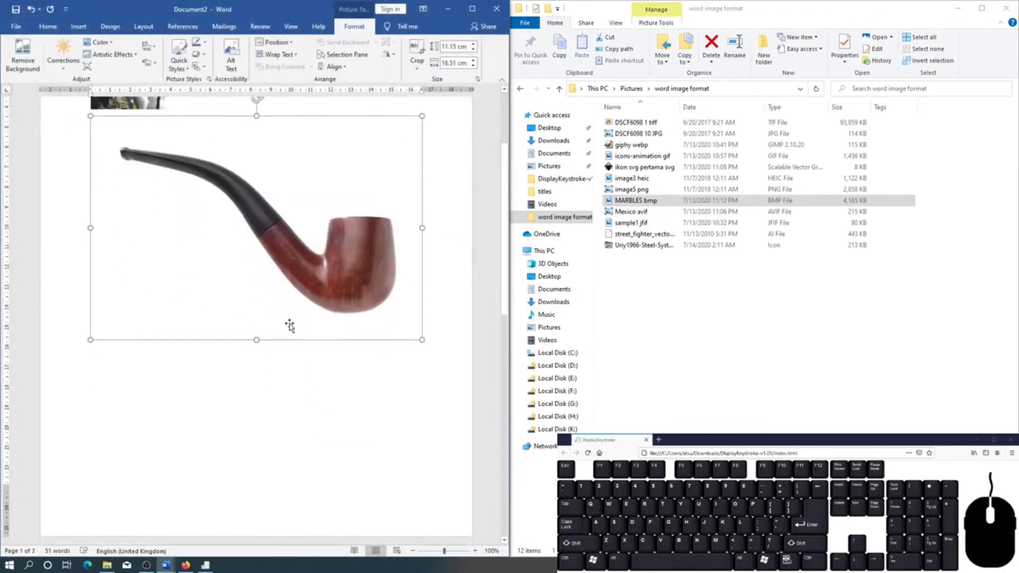
pyautogui.scroll(-3, 289, 325)
pyautogui.scroll(3, 289, 324)
pyautogui.hotkey('ctrl', 'z')
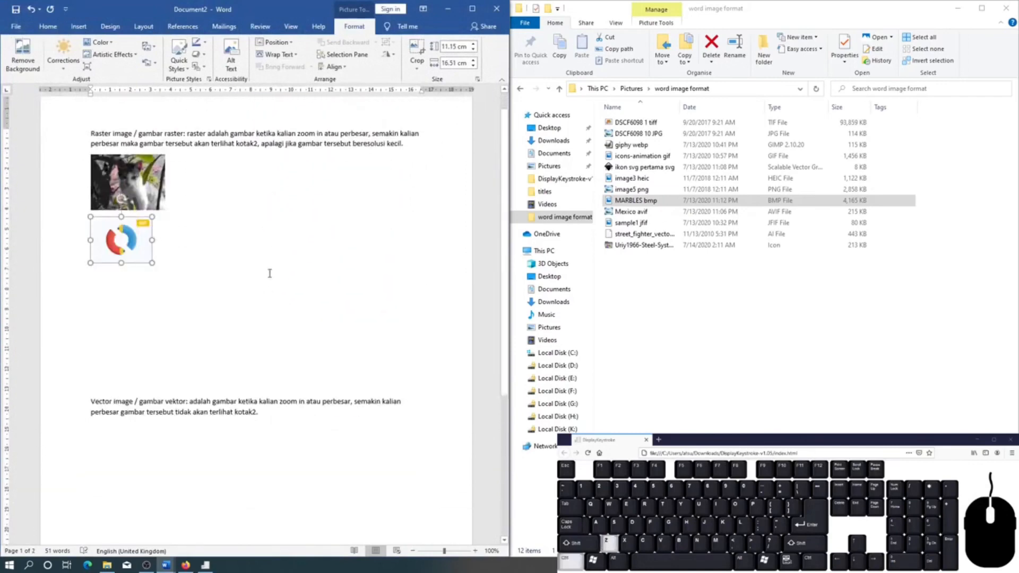
# Insert the "image5 png" picture from this device below the GIF picture and shrink it to a small thumbnail.
pyautogui.click(222, 297)
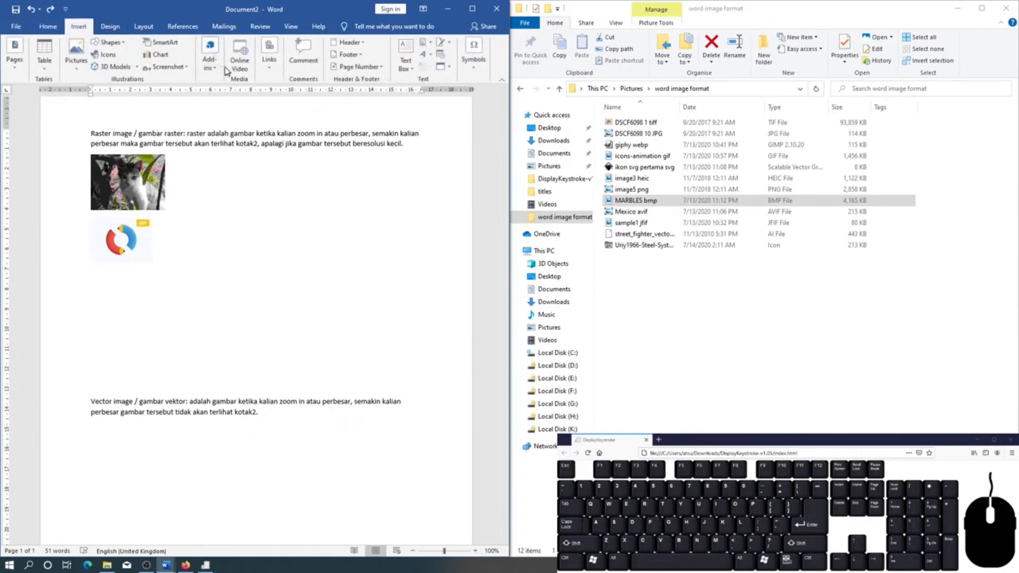
pyautogui.click(74, 53)
pyautogui.click(95, 94)
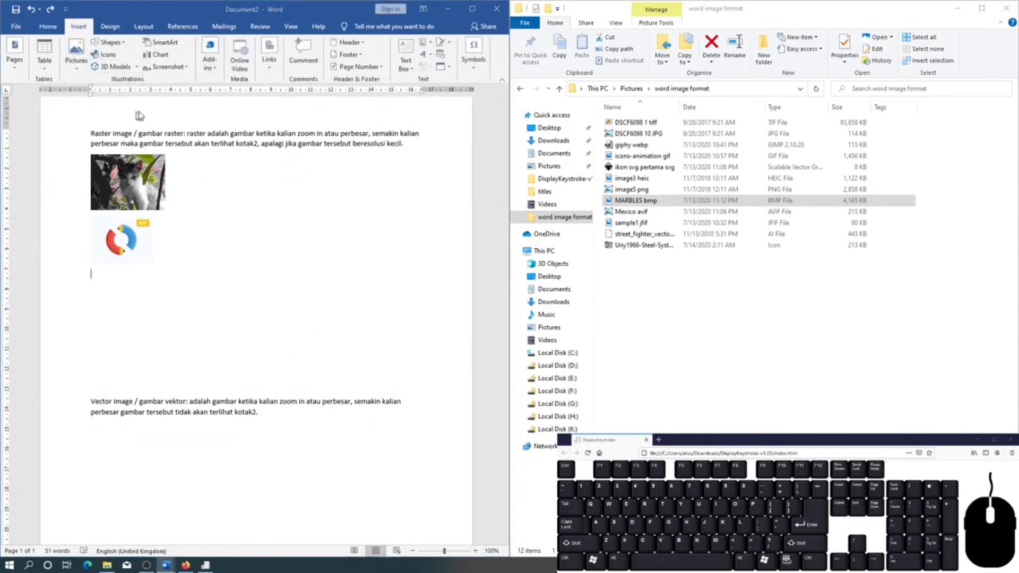
pyautogui.click(169, 126)
pyautogui.doubleClick(169, 126)
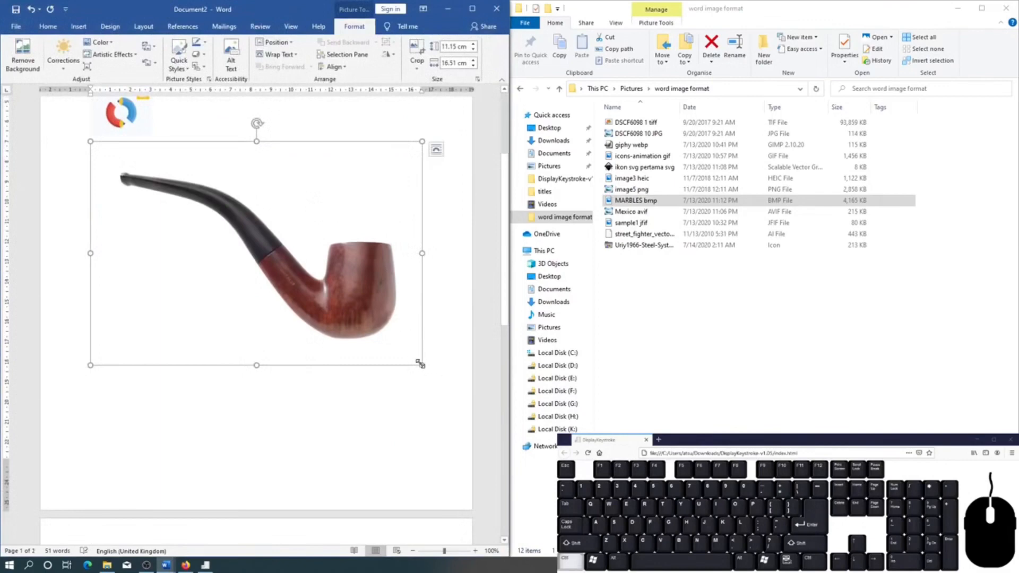
pyautogui.moveTo(423, 366); pyautogui.dragTo(280, 280)
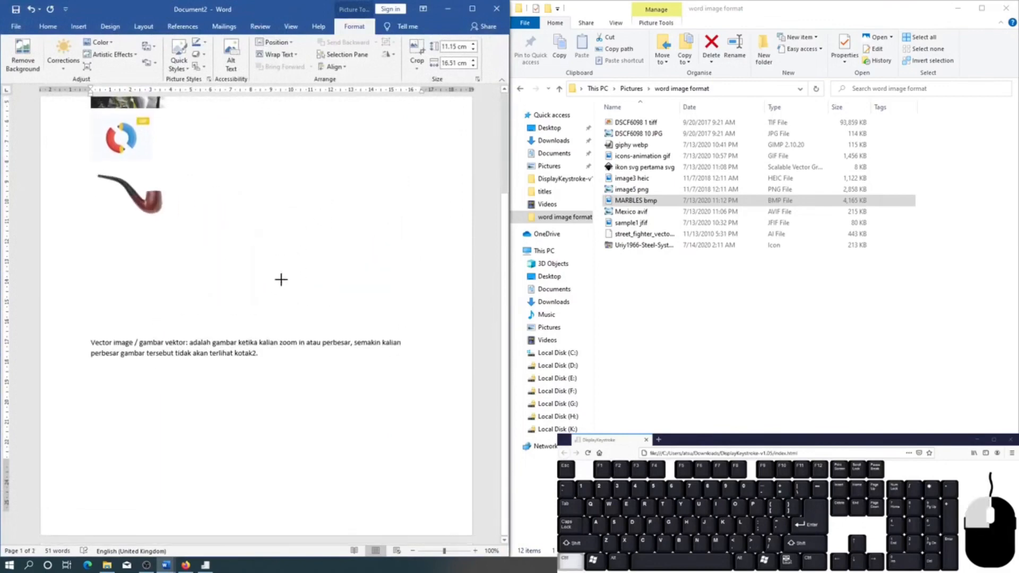
# Insert the "MARBLES bmp" picture from this device below the pipe picture and shrink it to about 5 cm wide.
pyautogui.click(188, 252)
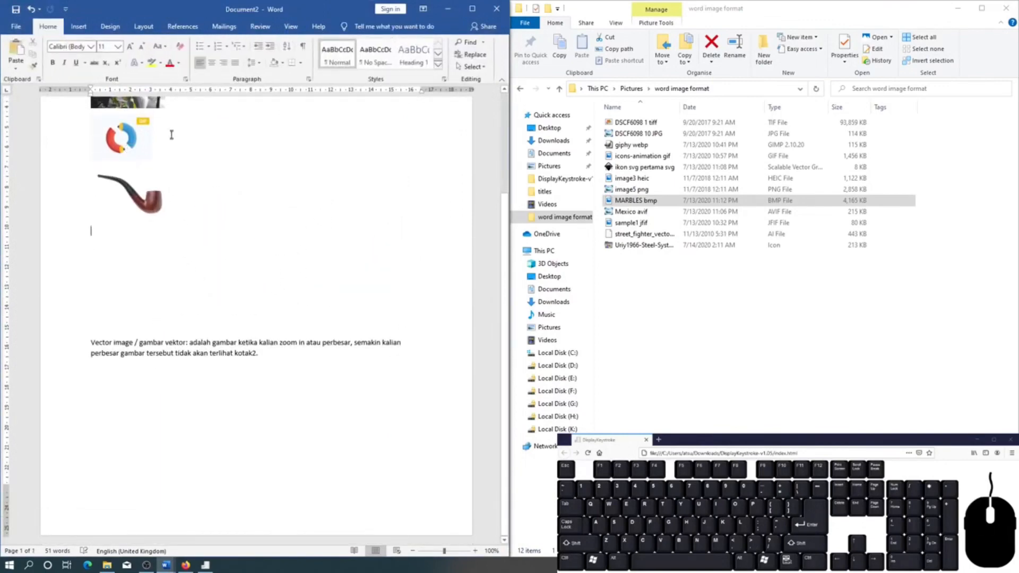
pyautogui.click(78, 26)
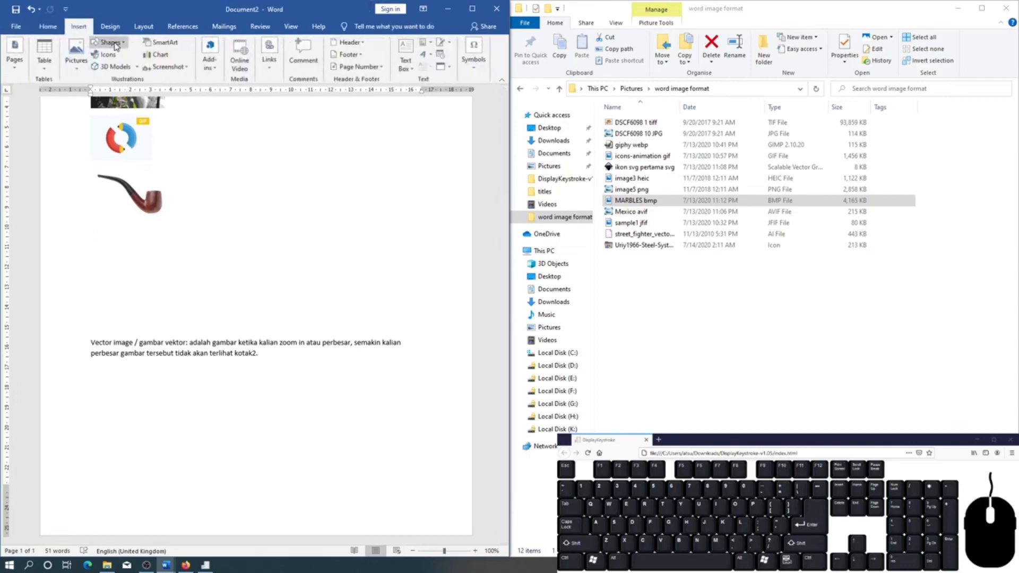
pyautogui.click(76, 53)
pyautogui.click(98, 94)
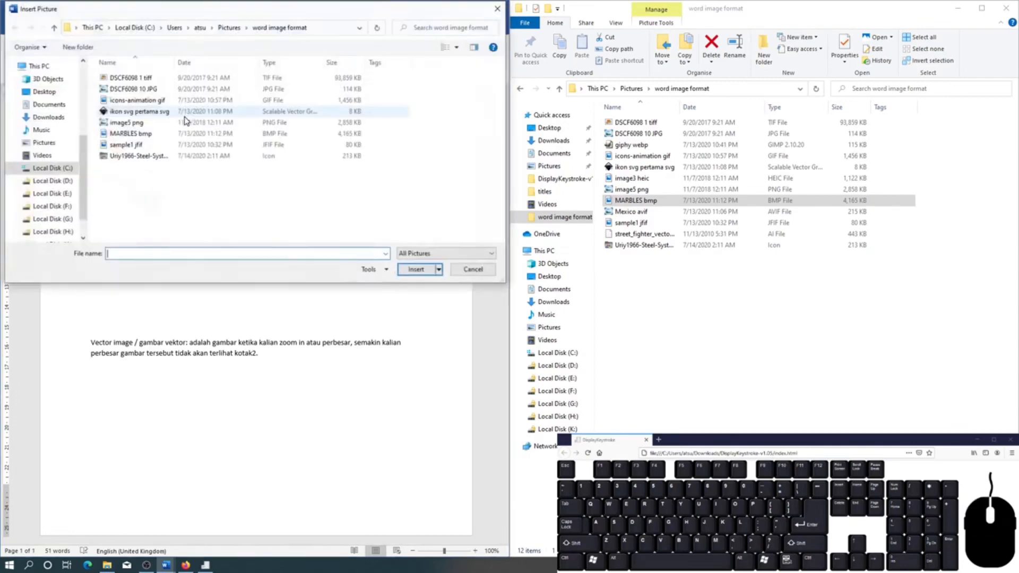
pyautogui.doubleClick(207, 135)
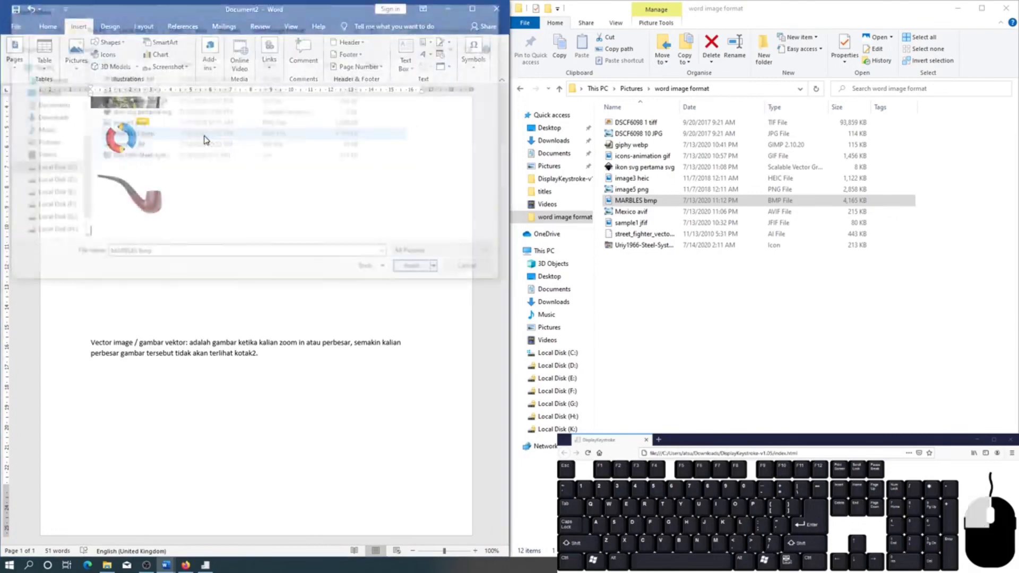
pyautogui.moveTo(332, 395); pyautogui.dragTo(191, 297)
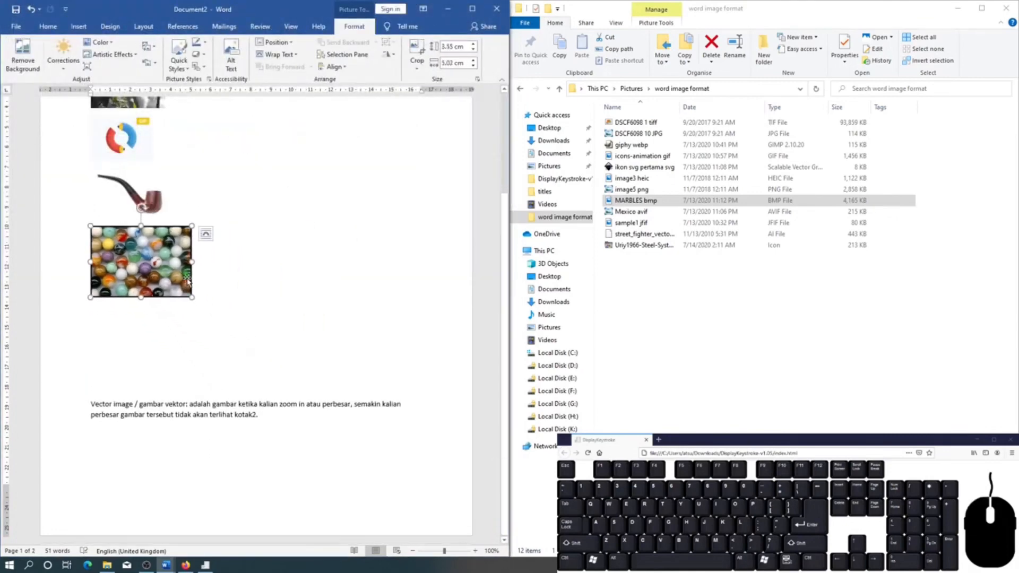
# Insert the "Uriy1966-Steel-System-Windows ico" picture from this device below the marbles and start a new line after it.
pyautogui.click(79, 26)
pyautogui.click(76, 53)
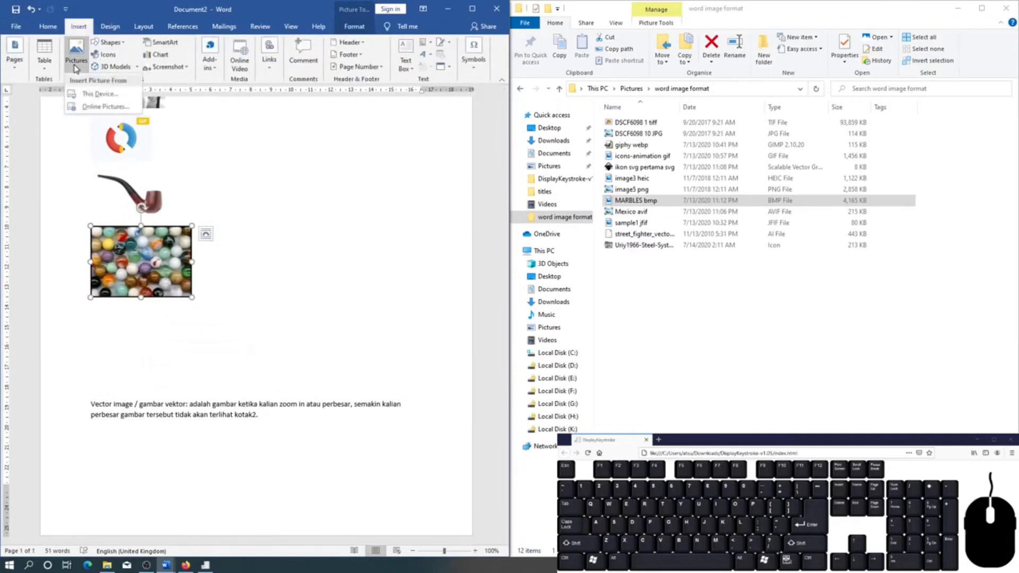
pyautogui.click(81, 94)
pyautogui.doubleClick(154, 155)
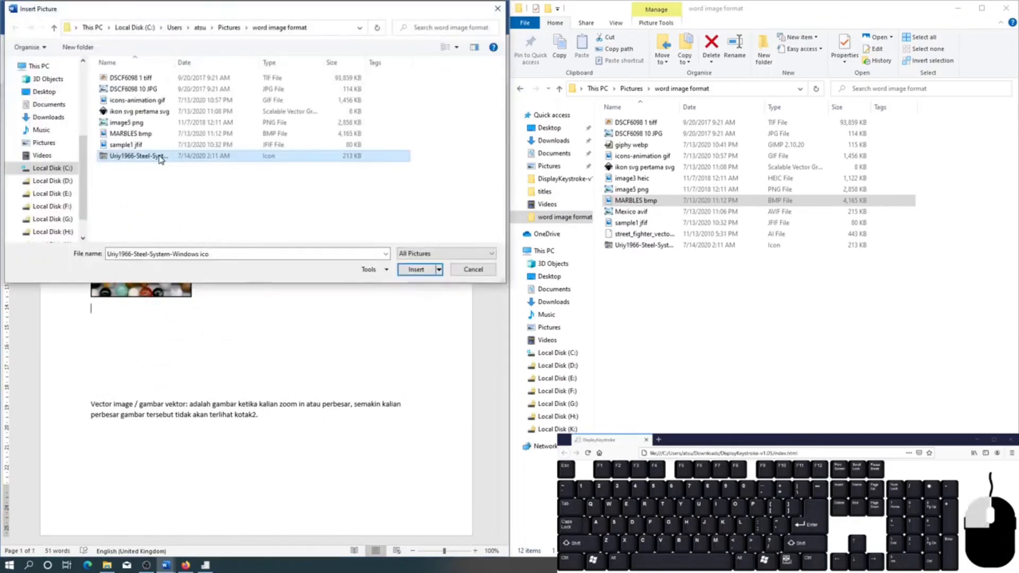
pyautogui.click(162, 362)
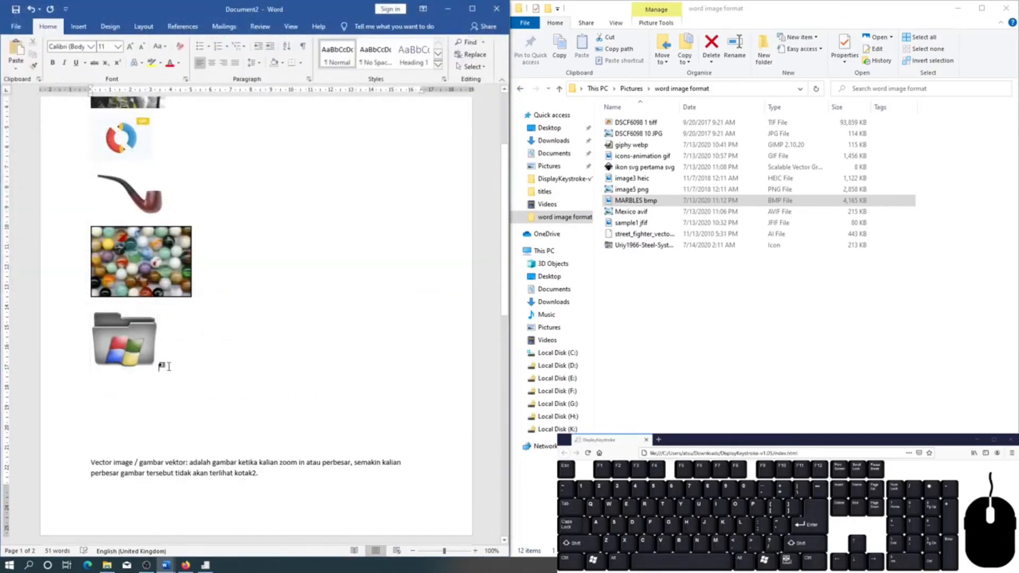
pyautogui.press('Return')
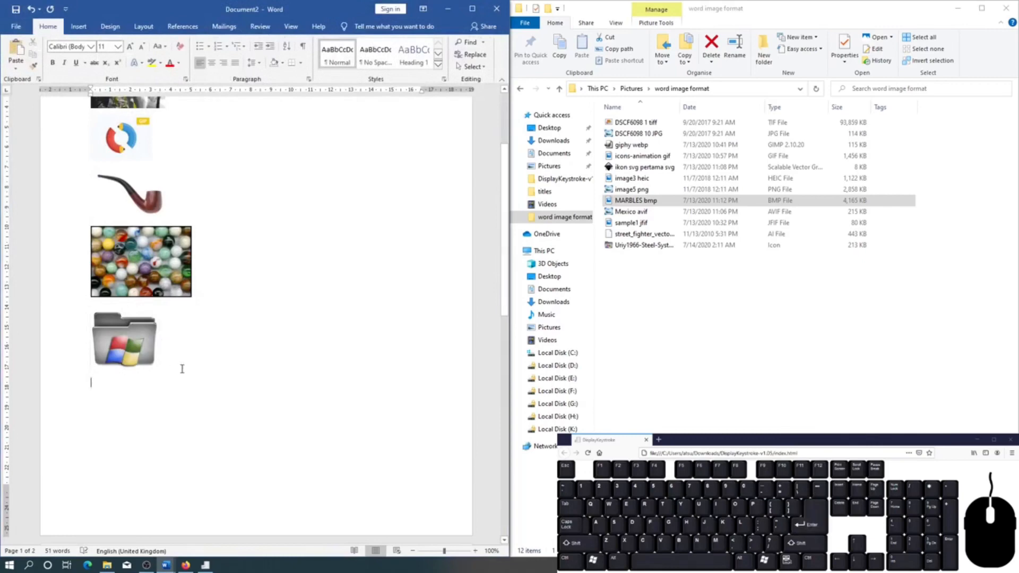
# Insert the "sample1 jfif" picture from this device below the folder icon and shrink it to about 3.3 cm wide.
pyautogui.click(79, 27)
pyautogui.click(75, 53)
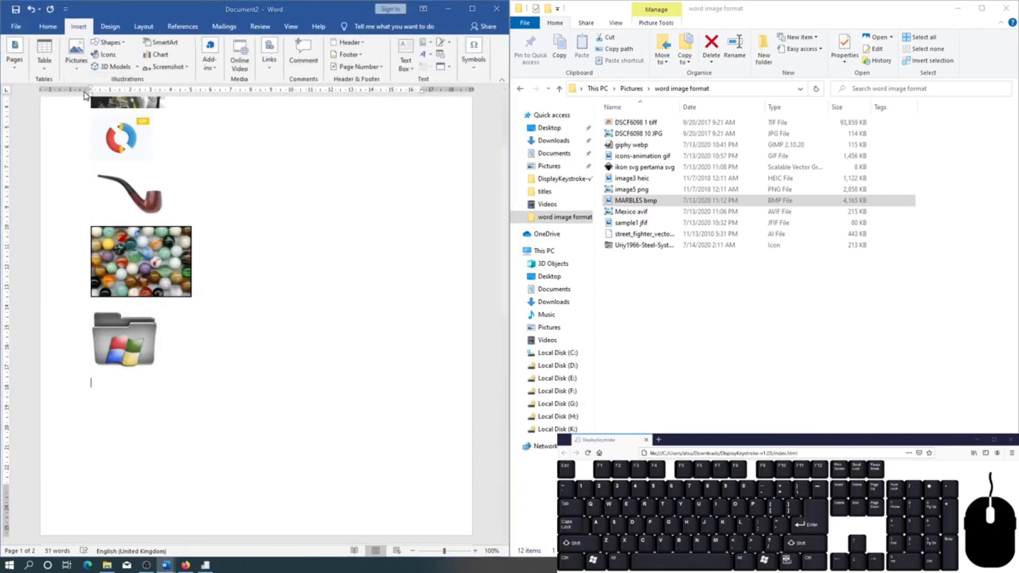
pyautogui.click(81, 93)
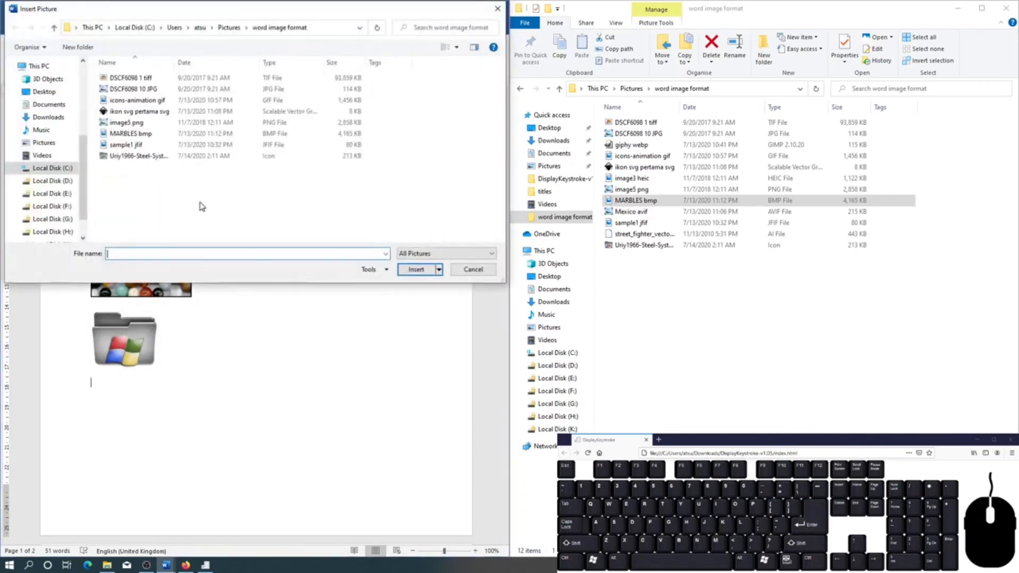
pyautogui.doubleClick(139, 144)
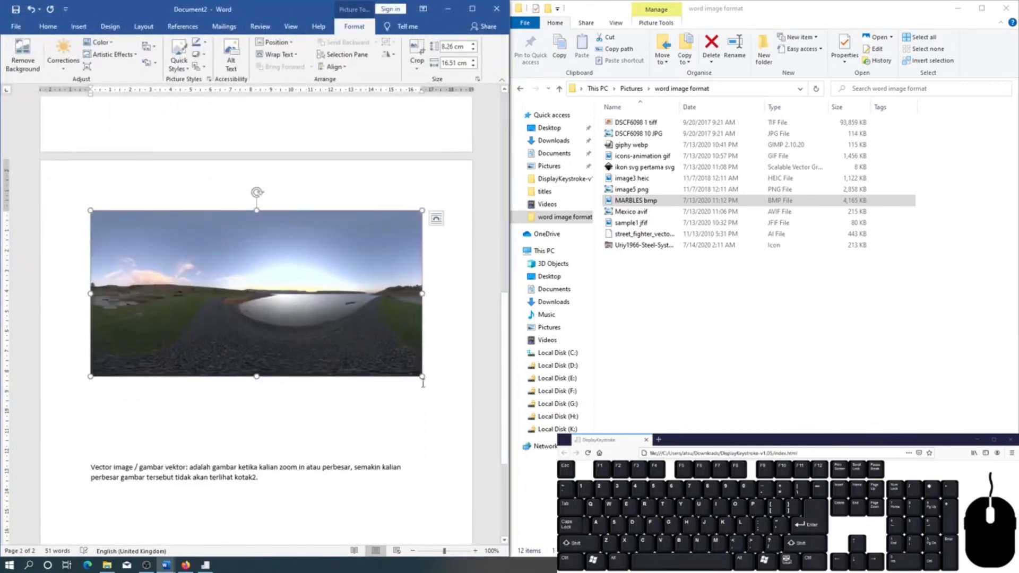
pyautogui.moveTo(422, 377); pyautogui.dragTo(158, 245)
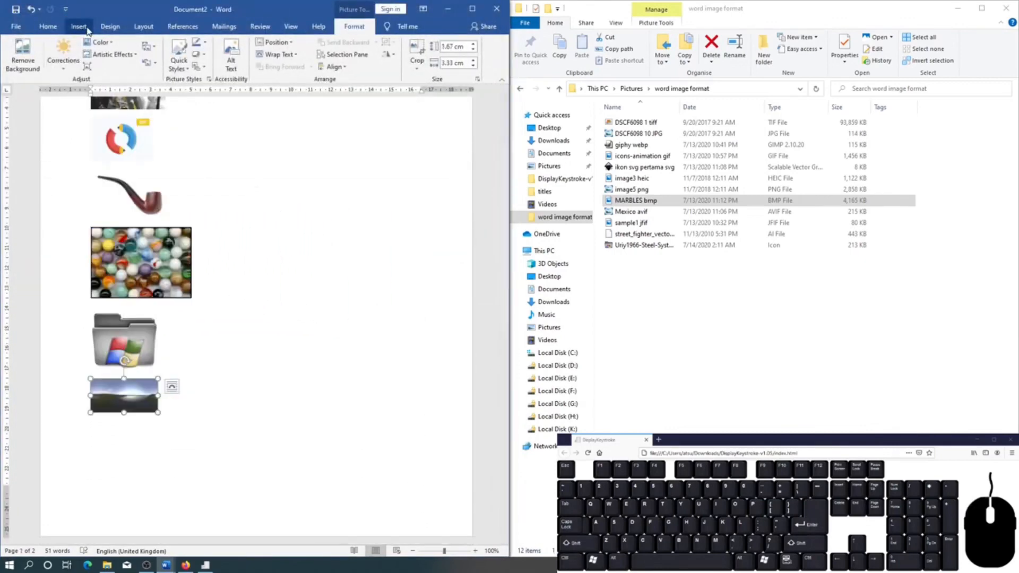
# Insert the "DSCF6098 1 tiff" picture from this device after the landscape picture and shrink it to about 6.3 cm wide.
pyautogui.click(78, 26)
pyautogui.click(75, 55)
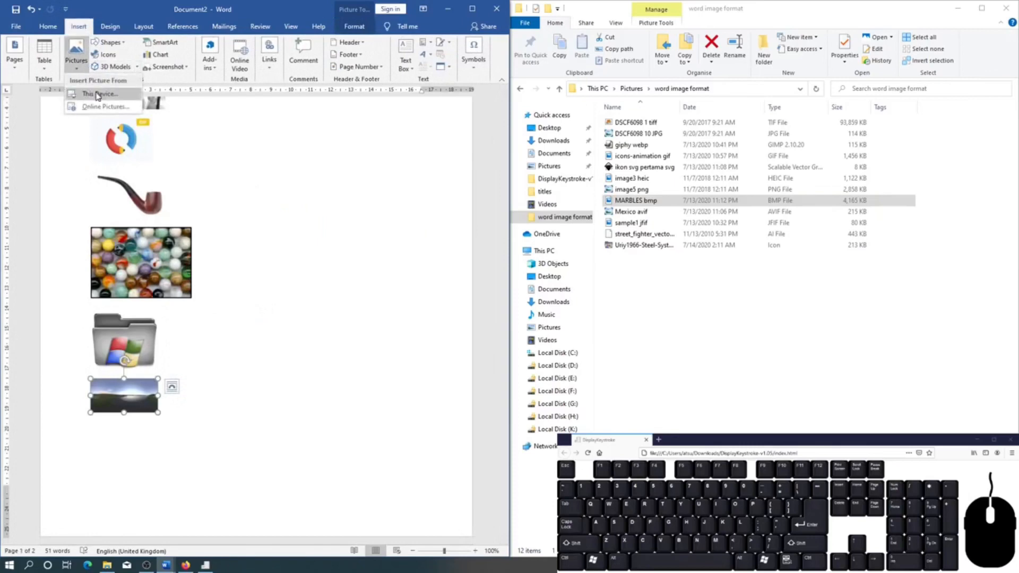
pyautogui.click(99, 94)
pyautogui.doubleClick(148, 80)
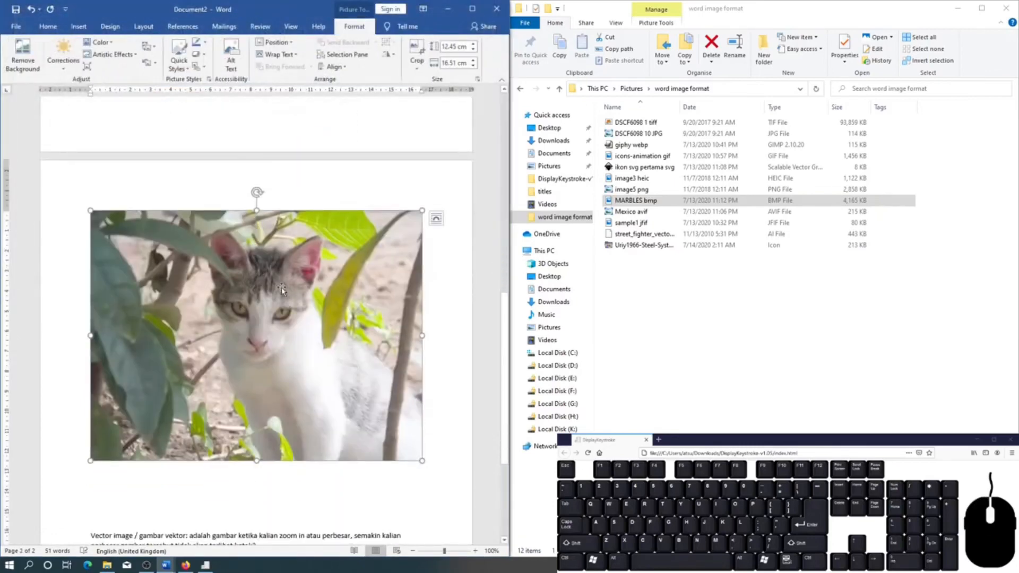
pyautogui.click(282, 295)
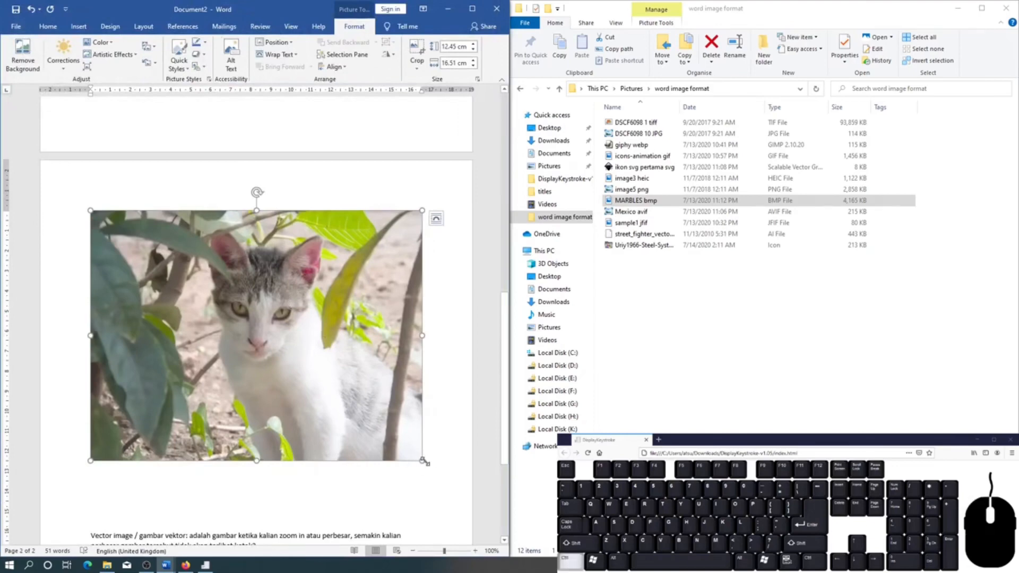
pyautogui.moveTo(423, 461); pyautogui.dragTo(320, 370)
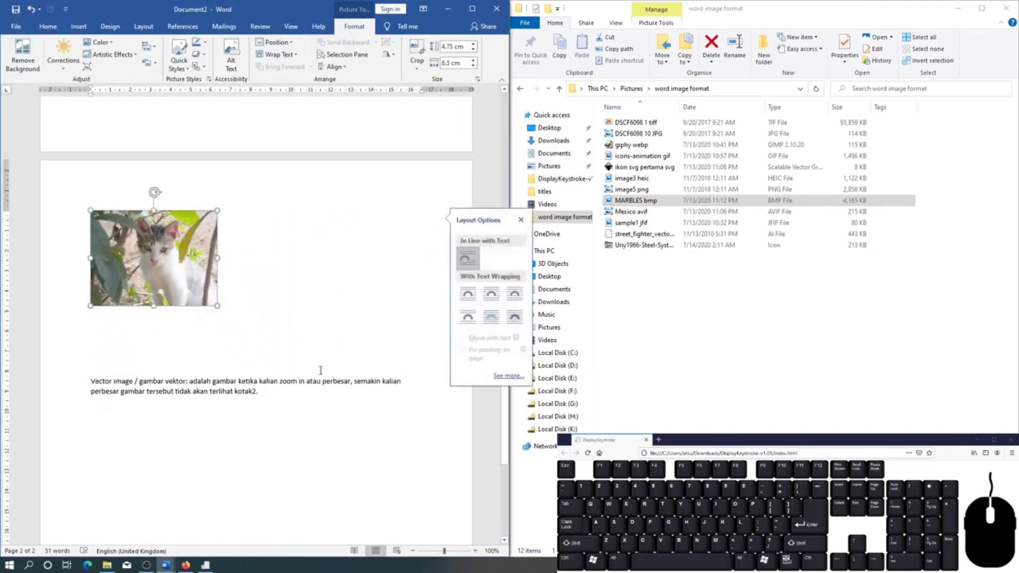
pyautogui.click(269, 289)
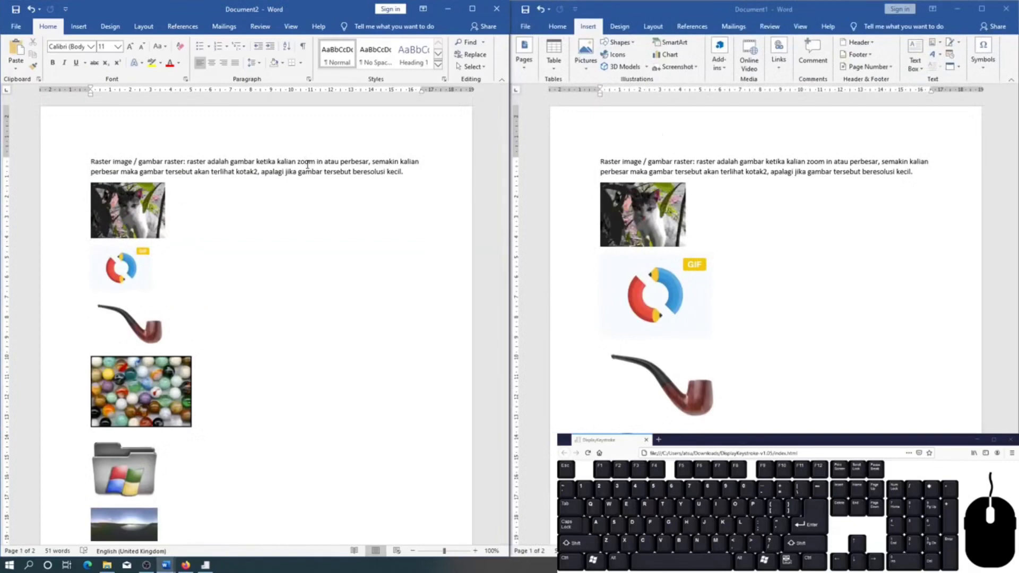
# Compare the pictures inserted from this device in Document2 with those in Document1, examining Document1's "giphy webp.webp" and "Uriy1966-Steel-System-Windows ico.ico" objects.
pyautogui.click(77, 28)
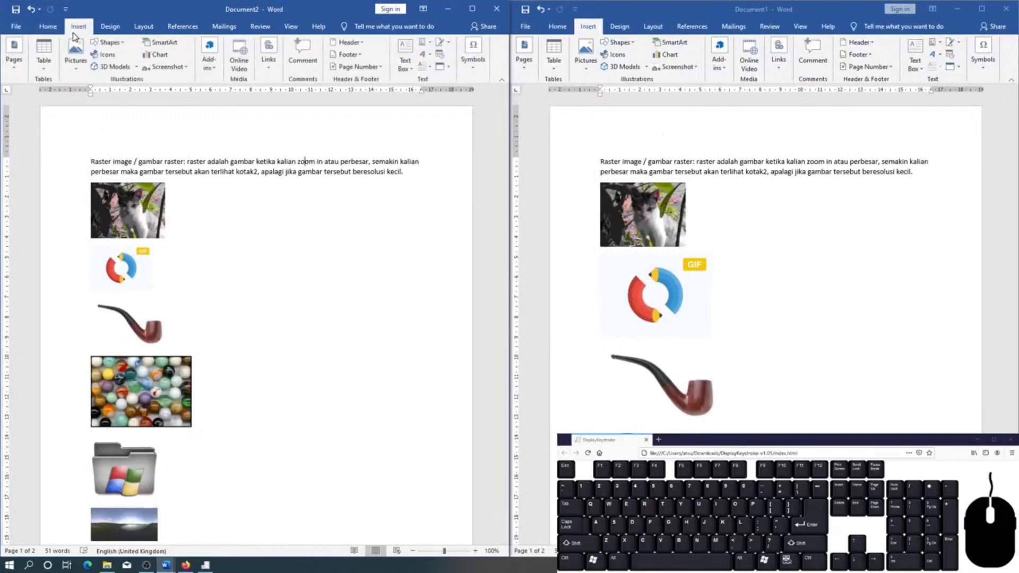
pyautogui.click(76, 54)
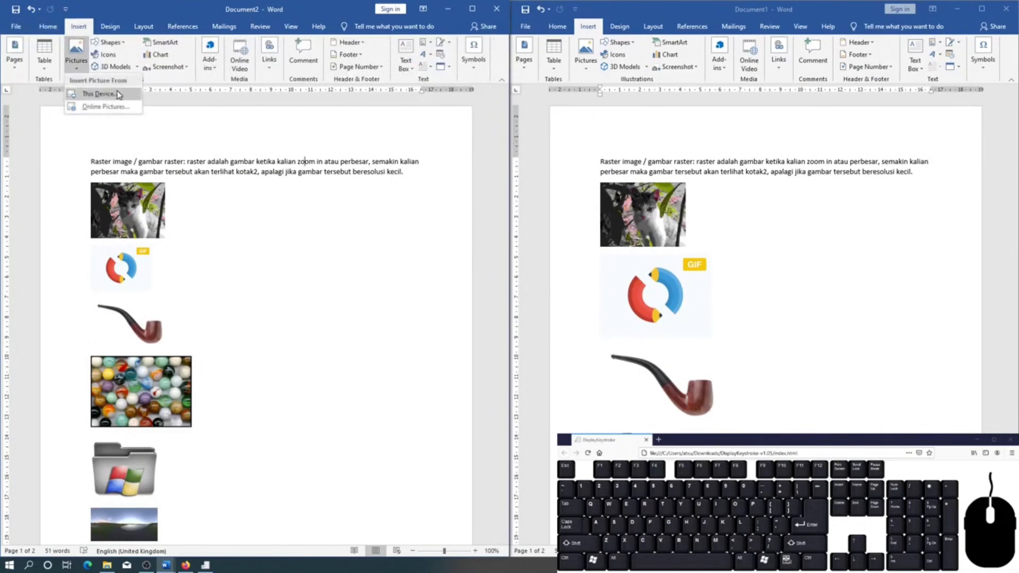
pyautogui.click(691, 204)
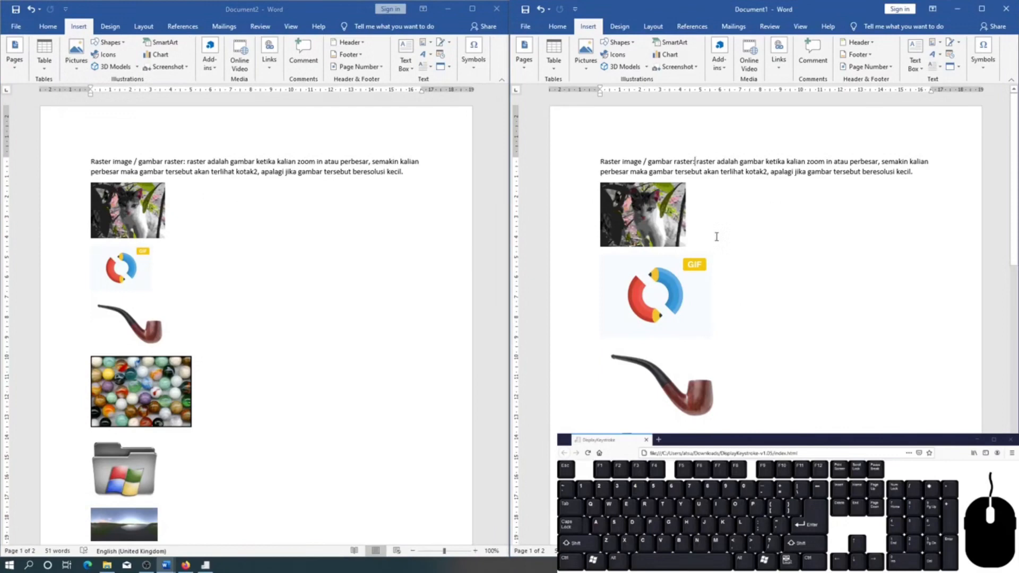
pyautogui.scroll(-1, 716, 237)
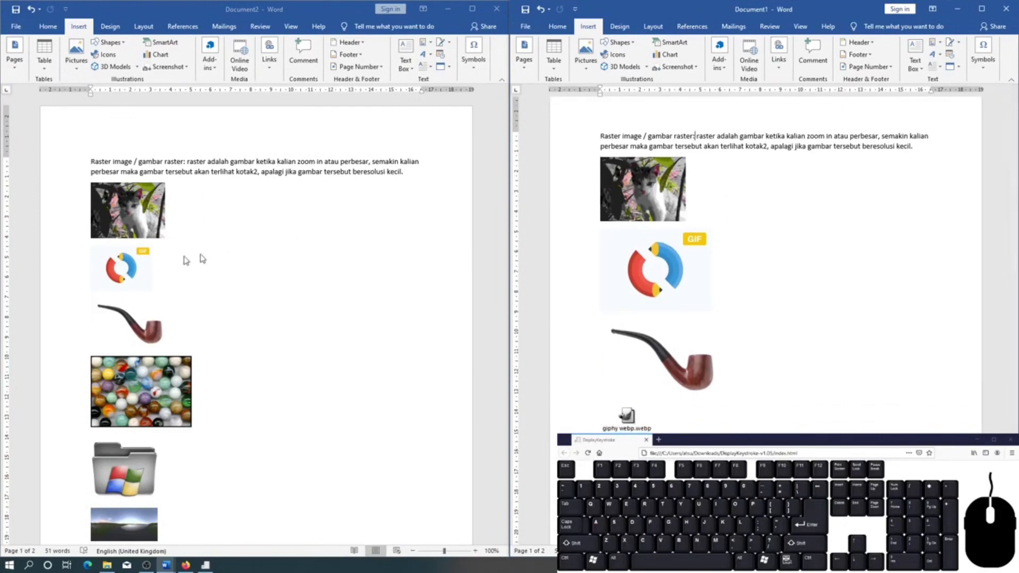
pyautogui.scroll(-4, 579, 276)
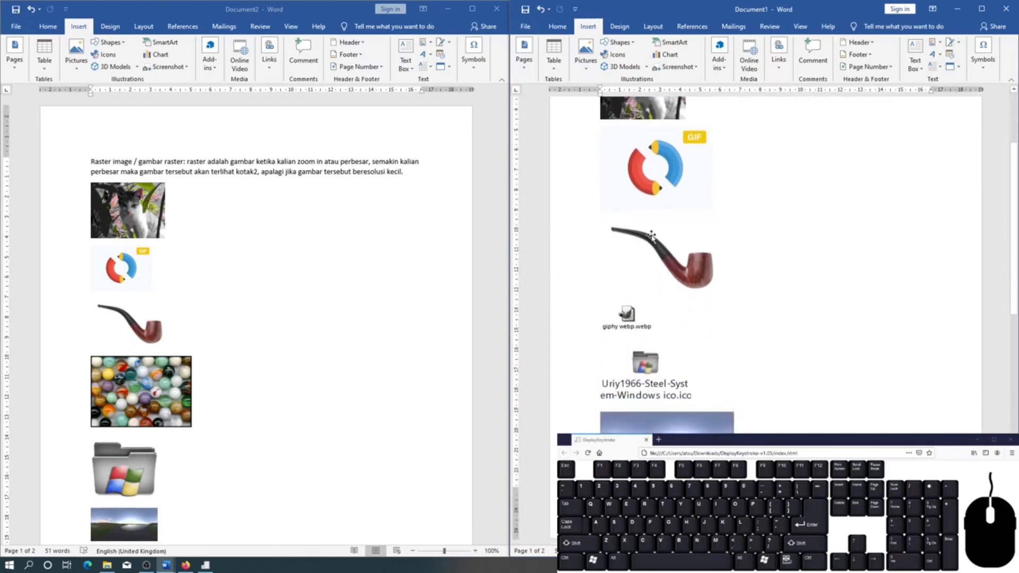
pyautogui.click(652, 235)
pyautogui.scroll(-4, 189, 319)
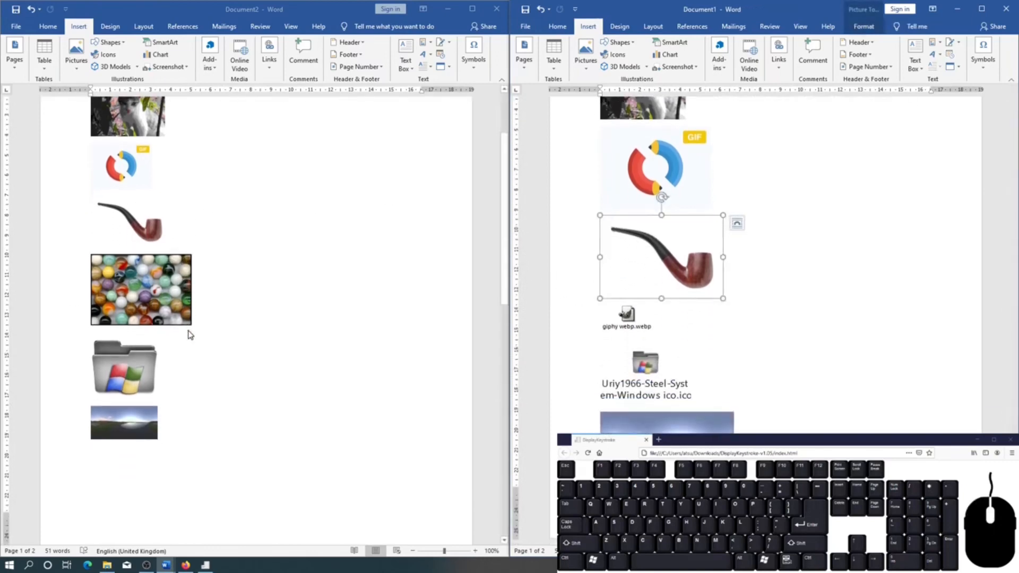
pyautogui.click(221, 303)
pyautogui.scroll(-10, 660, 366)
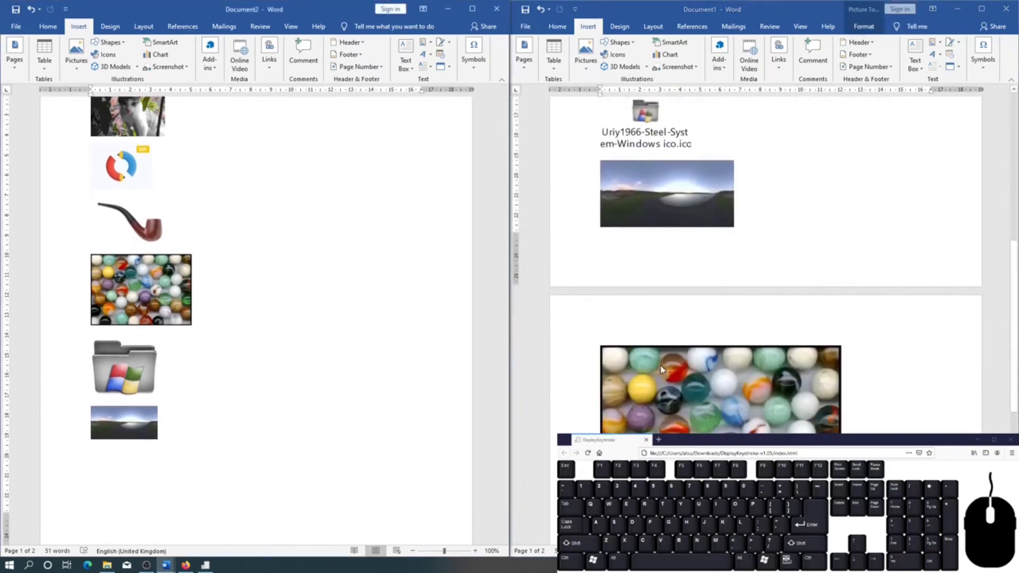
pyautogui.scroll(4, 665, 369)
pyautogui.scroll(2, 658, 345)
pyautogui.click(638, 226)
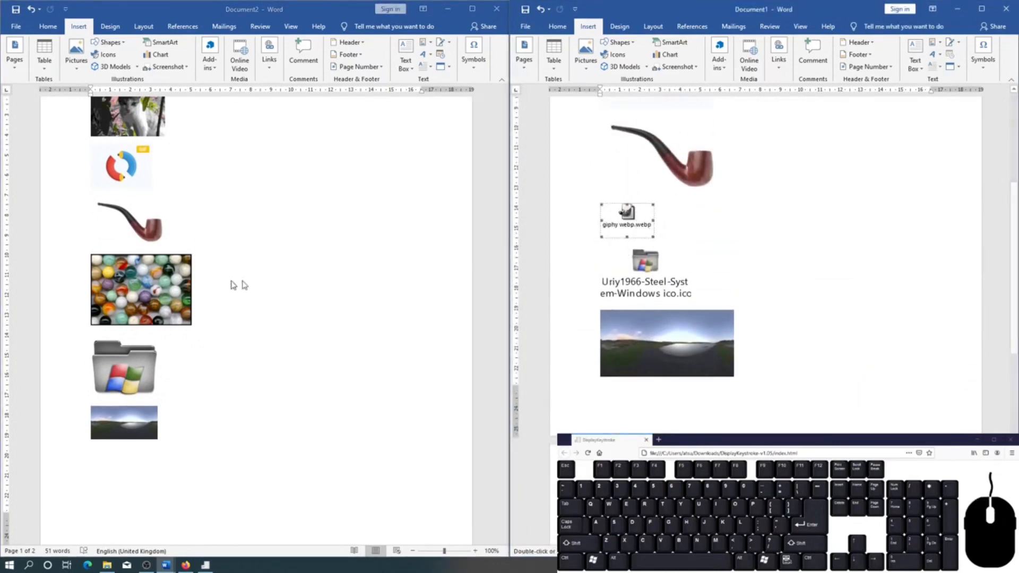
pyautogui.click(641, 280)
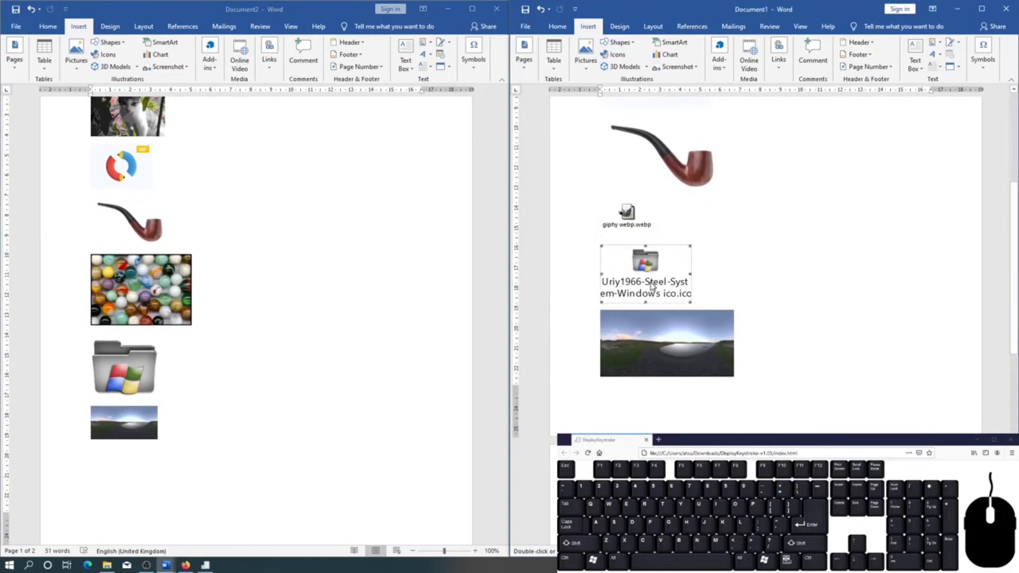
# Compare the folder icon, landscape and cat pictures in Document2 with Document1's icon, webp, landscape and "DSCF6098 1 tiff.tif" items.
pyautogui.click(121, 380)
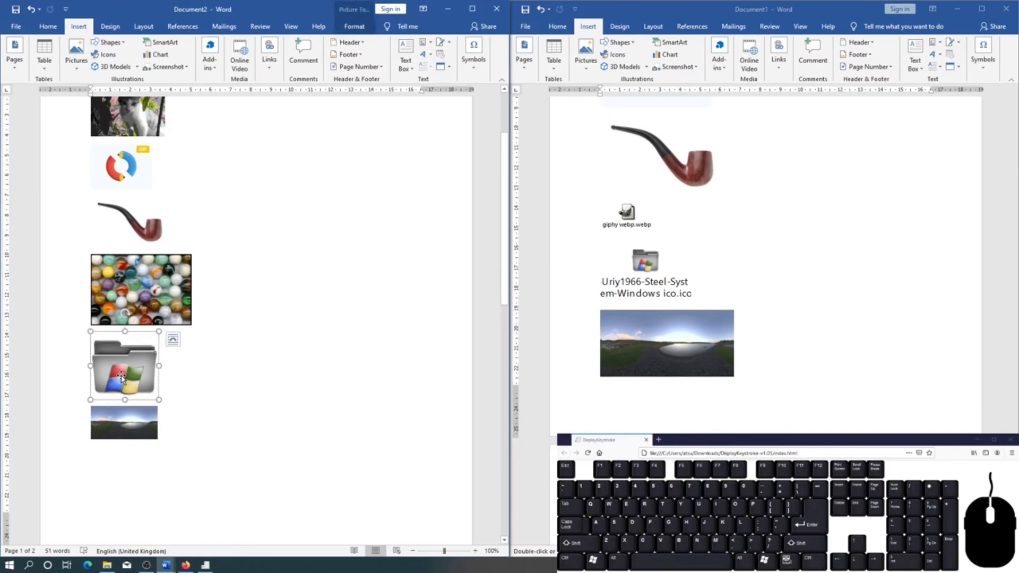
pyautogui.click(647, 279)
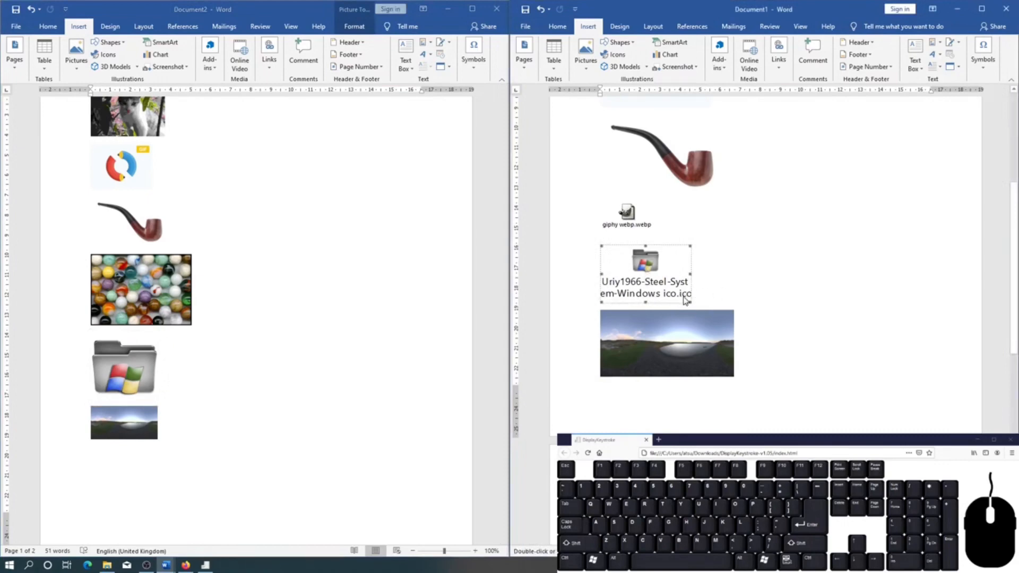
pyautogui.click(650, 229)
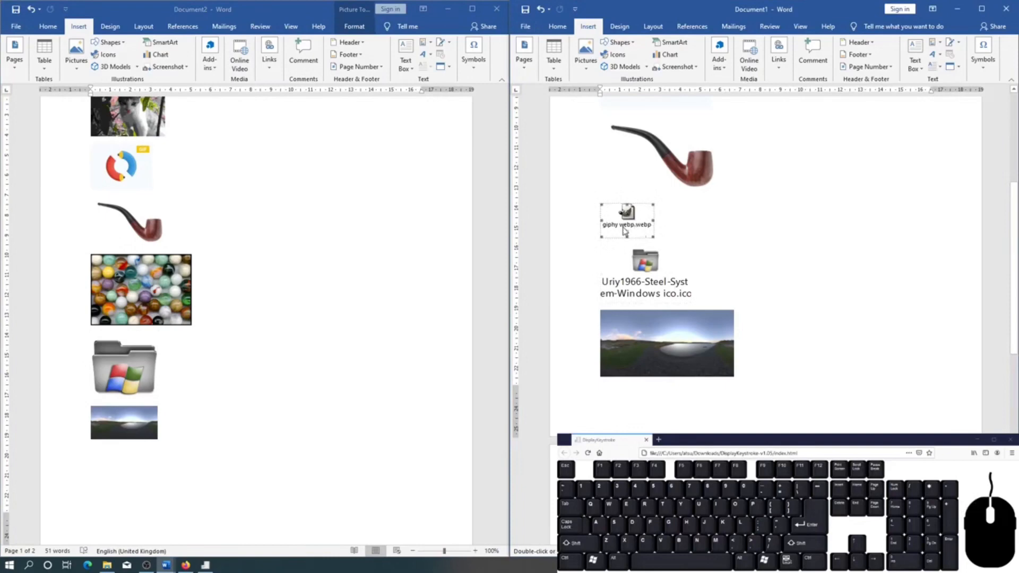
pyautogui.click(732, 300)
pyautogui.scroll(-3, 731, 301)
pyautogui.click(695, 270)
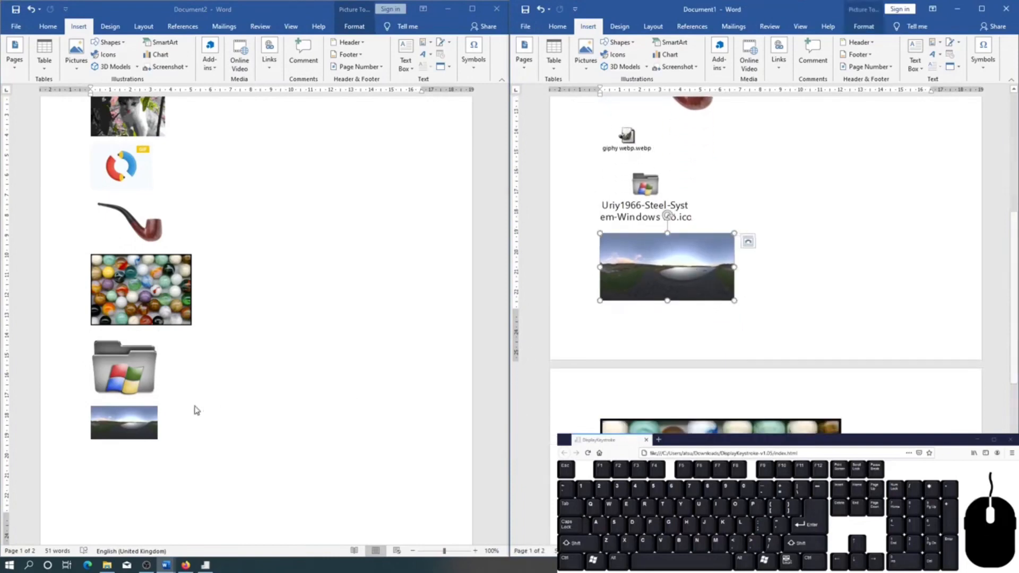
pyautogui.scroll(-5, 582, 341)
pyautogui.scroll(-3, 280, 353)
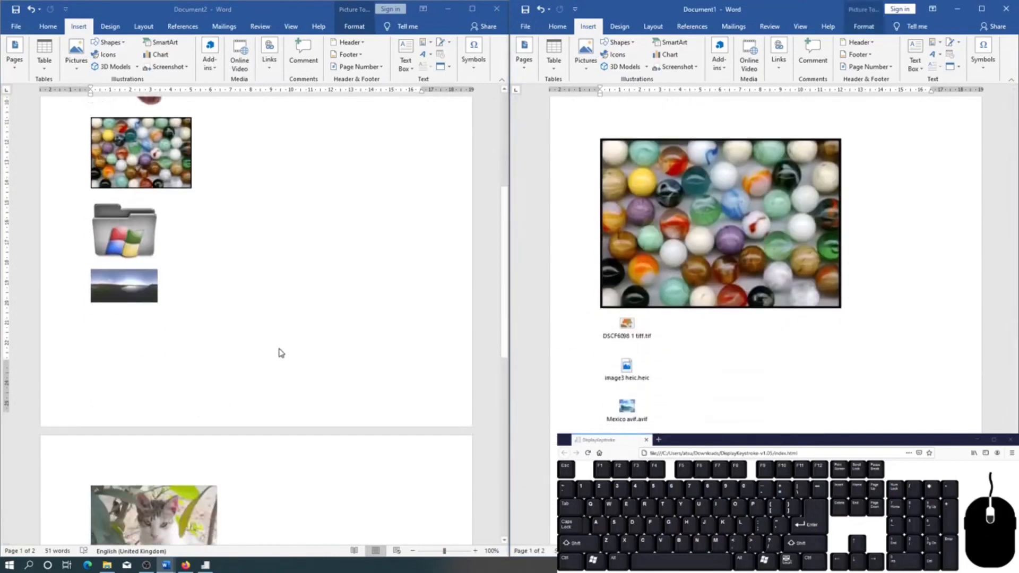
pyautogui.scroll(-5, 281, 353)
pyautogui.click(614, 327)
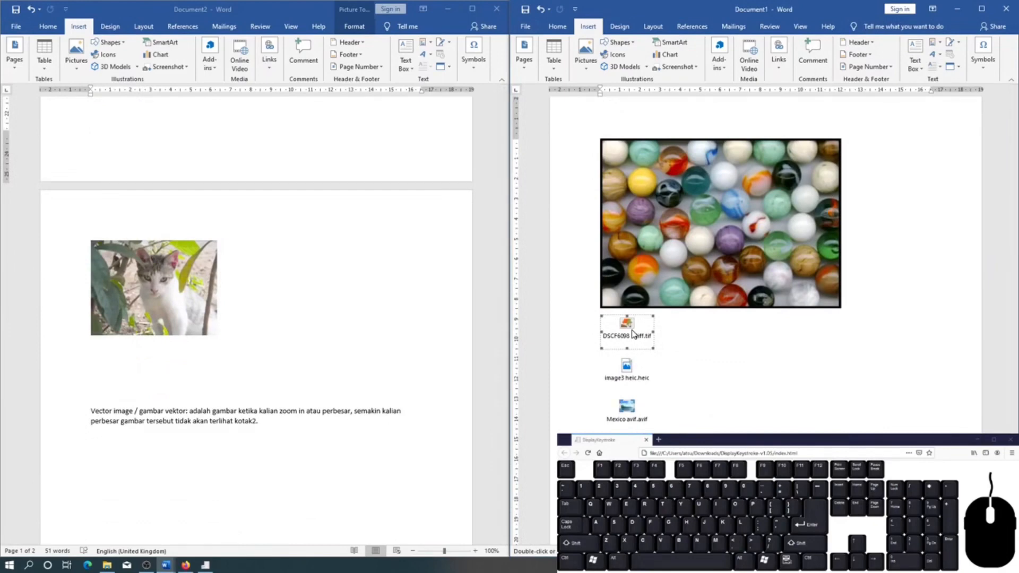
# Insert the "ikon svg pertama svg" picture from this device below Document2's vector image definition and shrink it to about 8 cm wide.
pyautogui.click(313, 367)
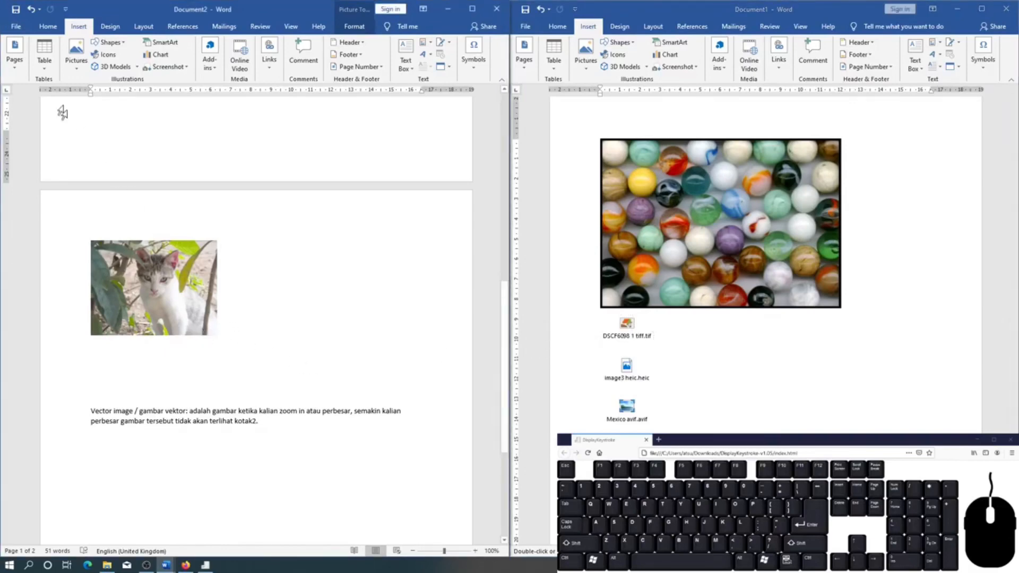
pyautogui.click(76, 58)
pyautogui.click(155, 372)
pyautogui.scroll(-2, 138, 245)
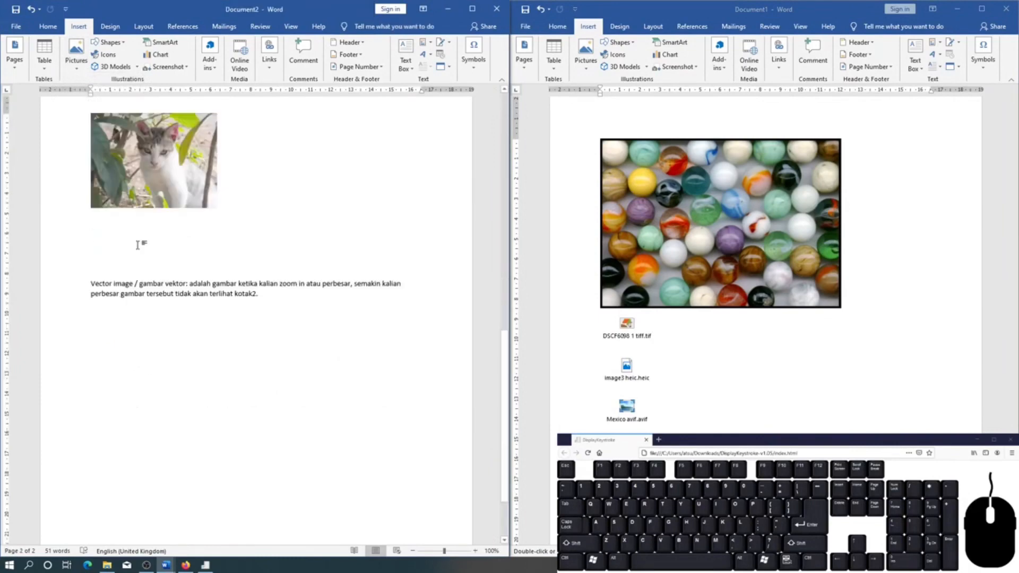
pyautogui.click(125, 319)
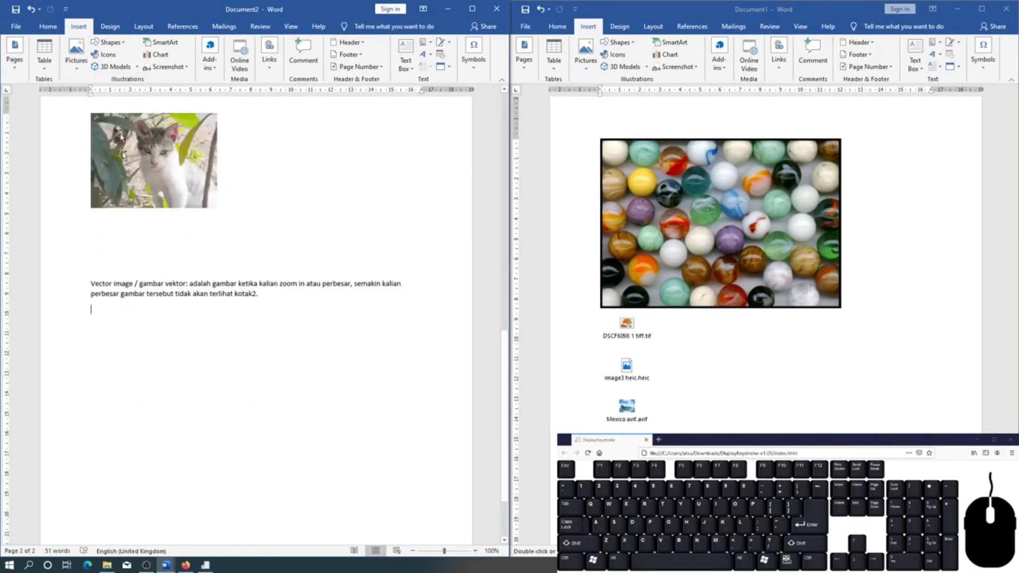
pyautogui.click(69, 63)
pyautogui.click(95, 92)
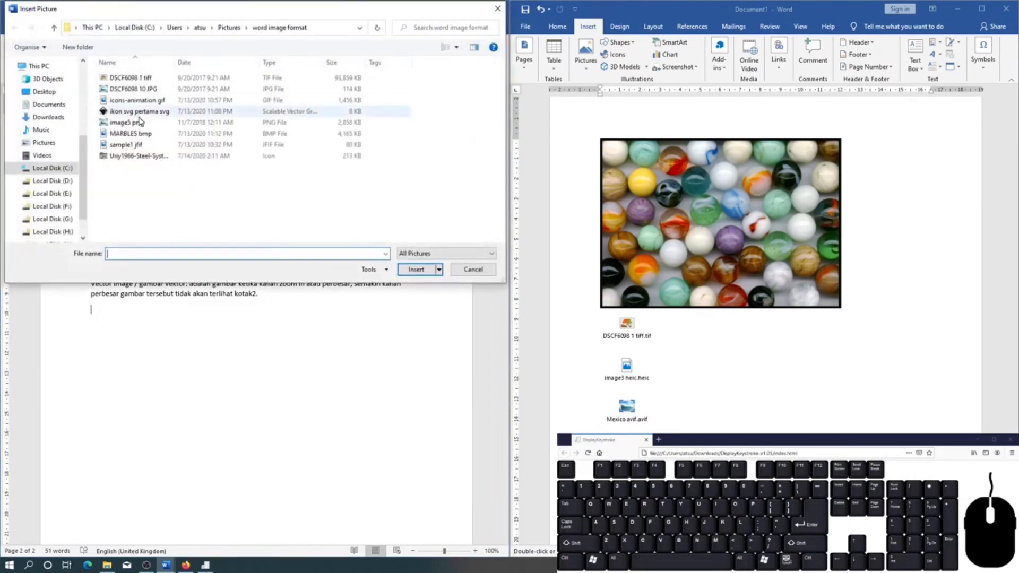
pyautogui.click(138, 113)
pyautogui.click(416, 270)
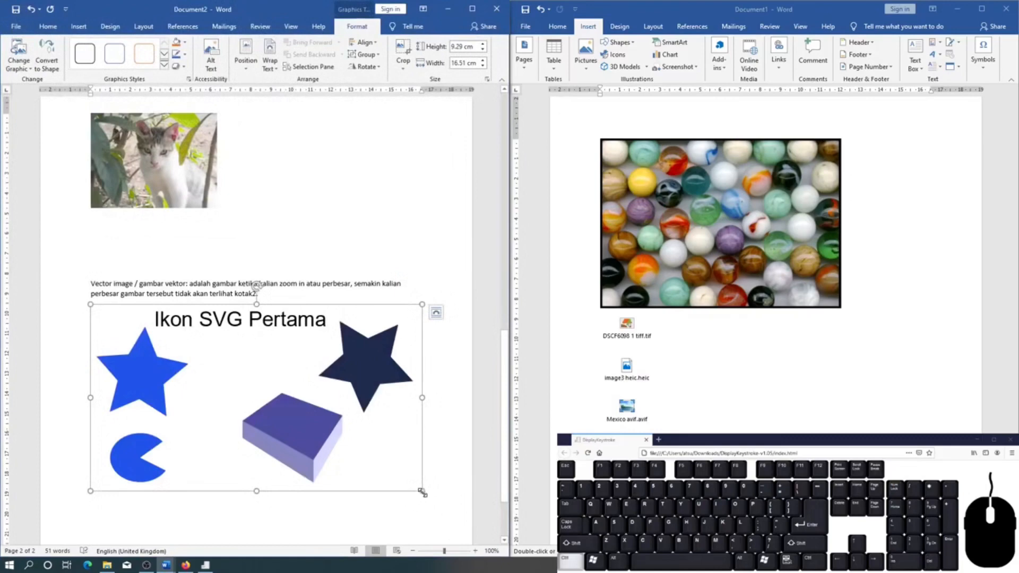
pyautogui.moveTo(423, 492); pyautogui.dragTo(406, 481)
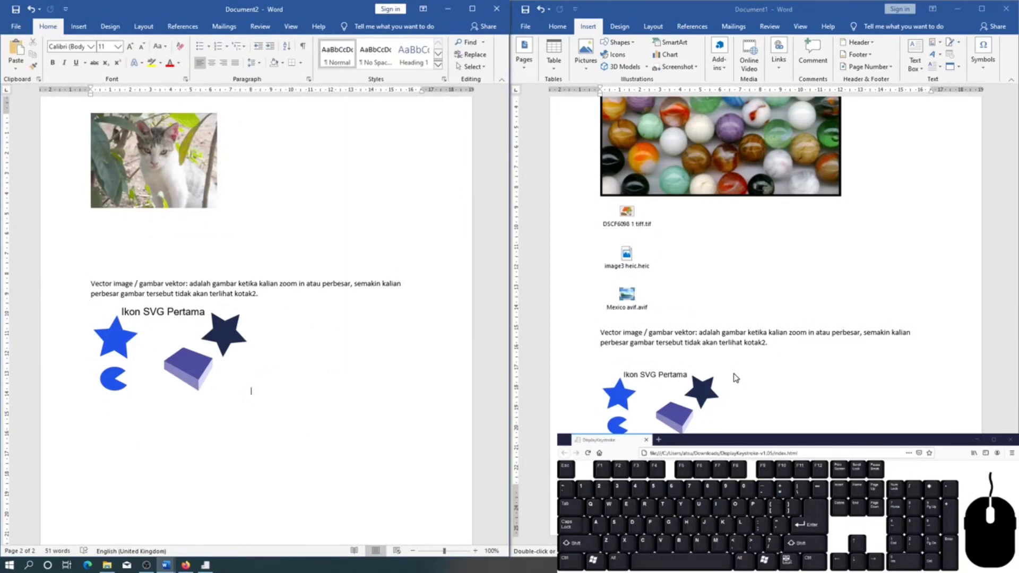
# Place the insertion point on the empty line between the cat picture and the vector image definition in Document2.
pyautogui.click(792, 279)
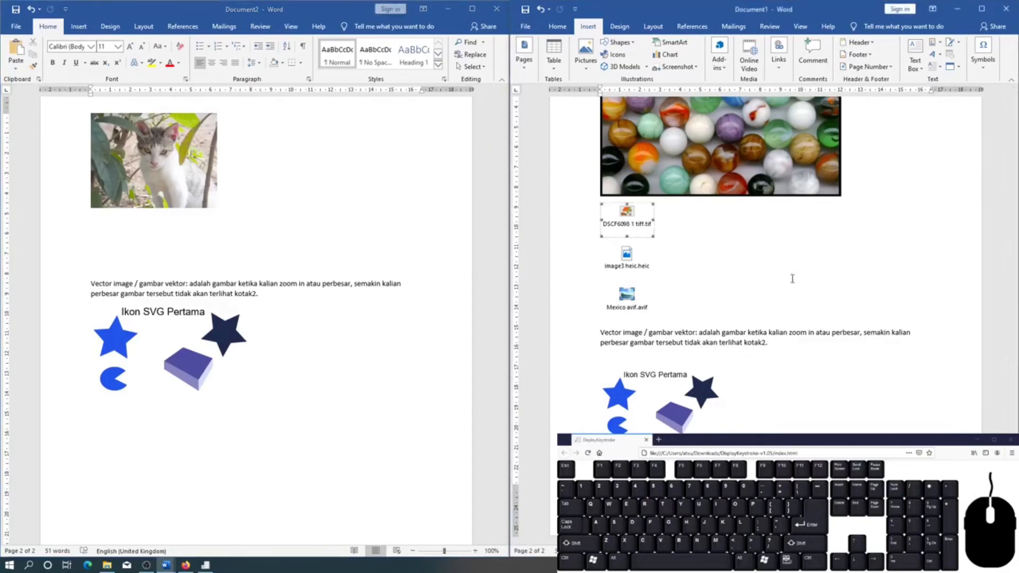
pyautogui.click(270, 261)
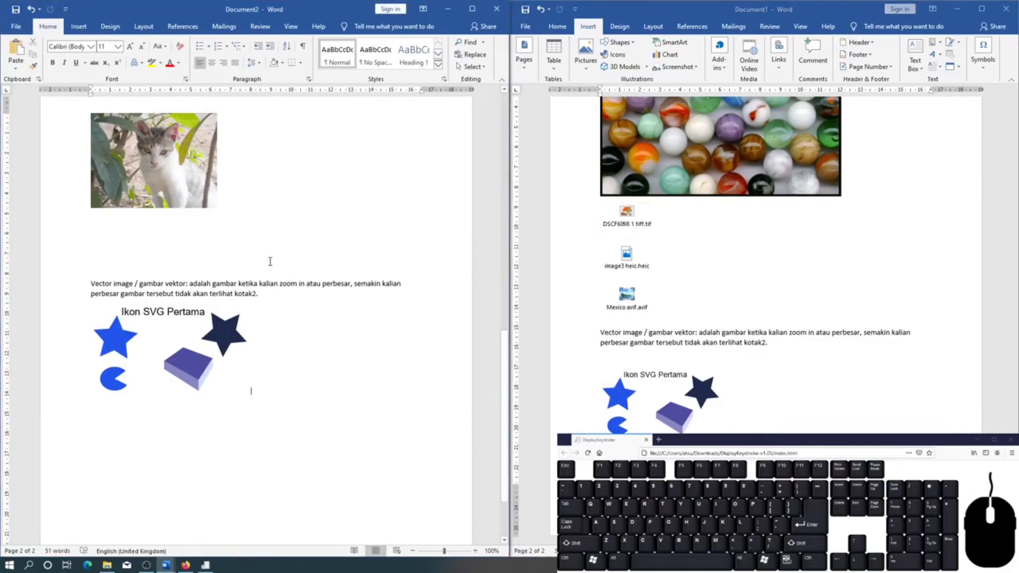
pyautogui.click(78, 26)
pyautogui.click(75, 59)
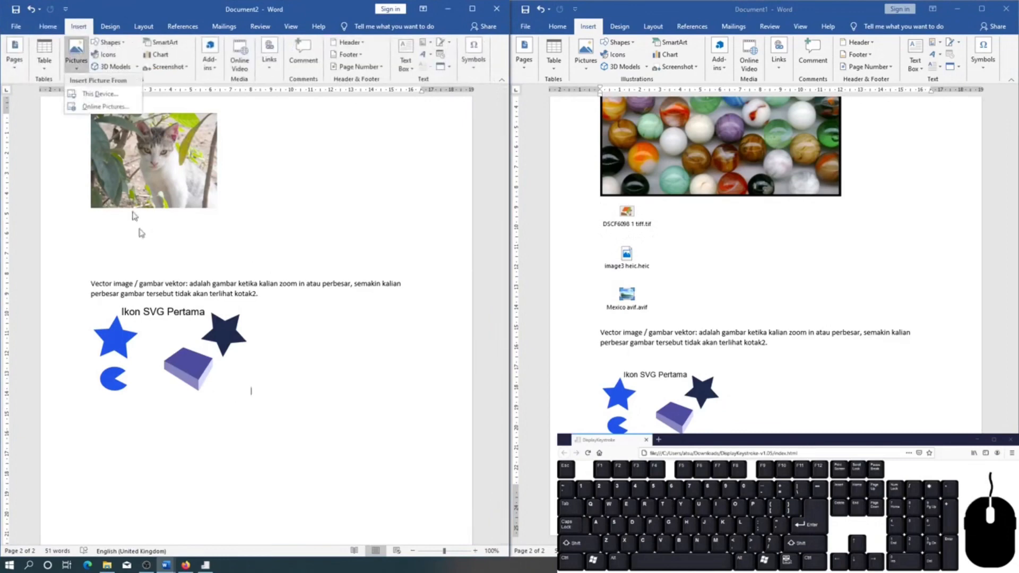
pyautogui.click(148, 251)
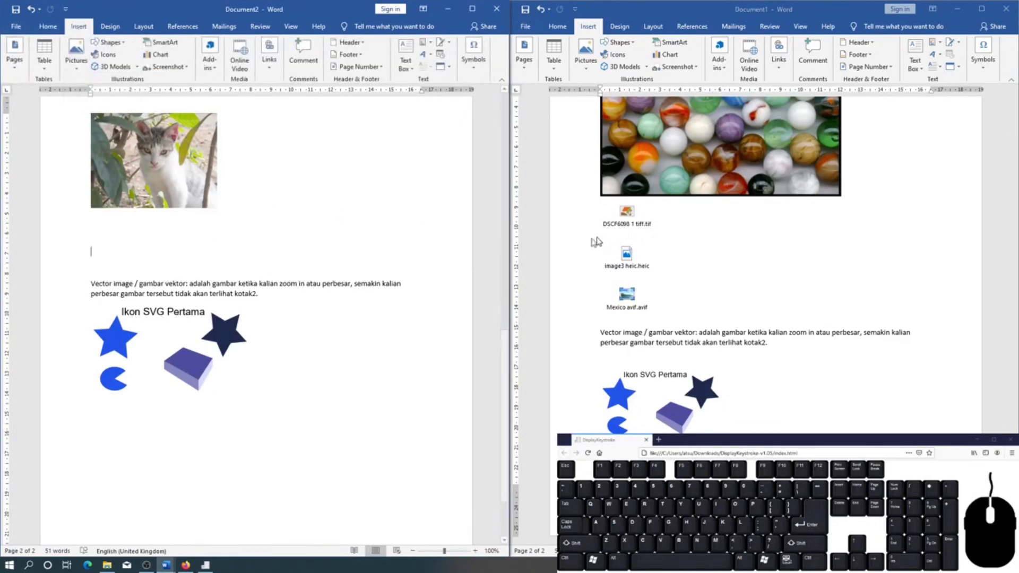